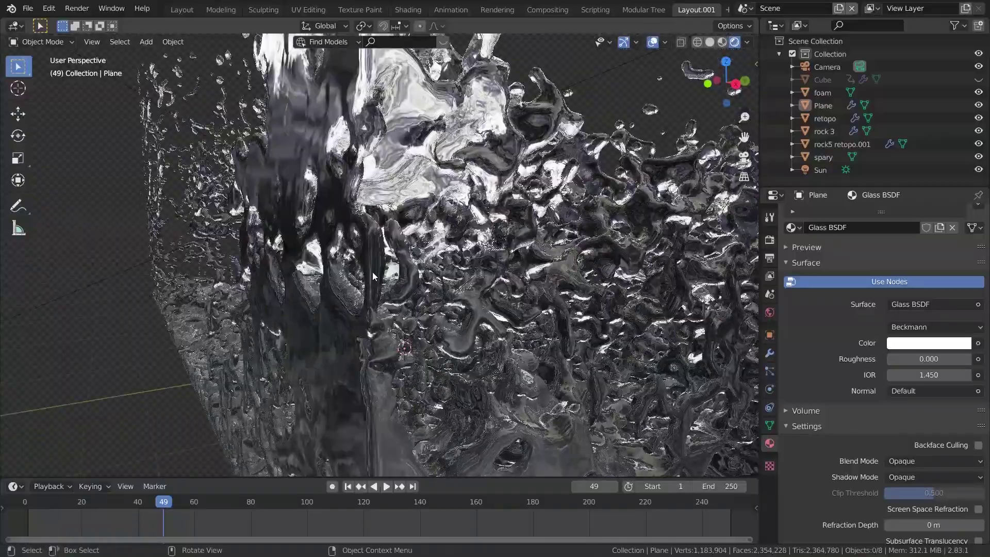
Scroll the Eevee limitations page to Screen Space Effects and orbit the water splash scene.
middle_click_drag(373, 272, 446, 279)
scroll(445, 280, "down", 8)
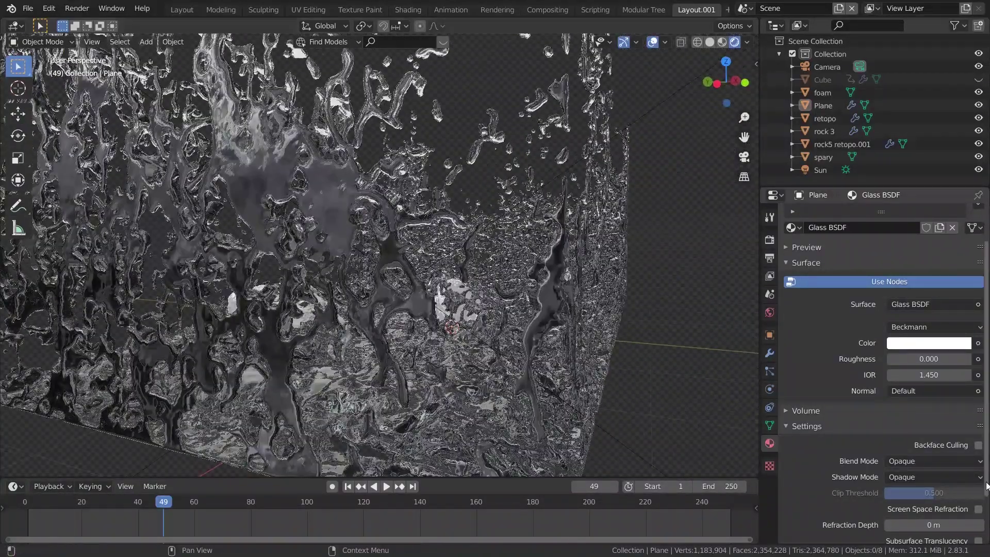
Tick Screen Space Refraction on the Plane's Glass BSDF material.
left_click(979, 509)
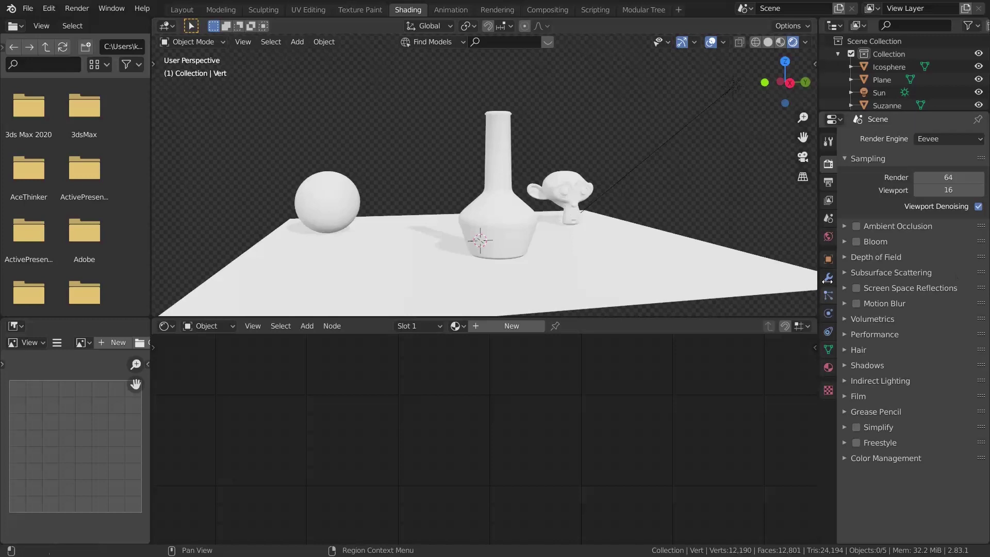
Enable Screen Space Reflections with Refraction in the render settings.
left_click(857, 289)
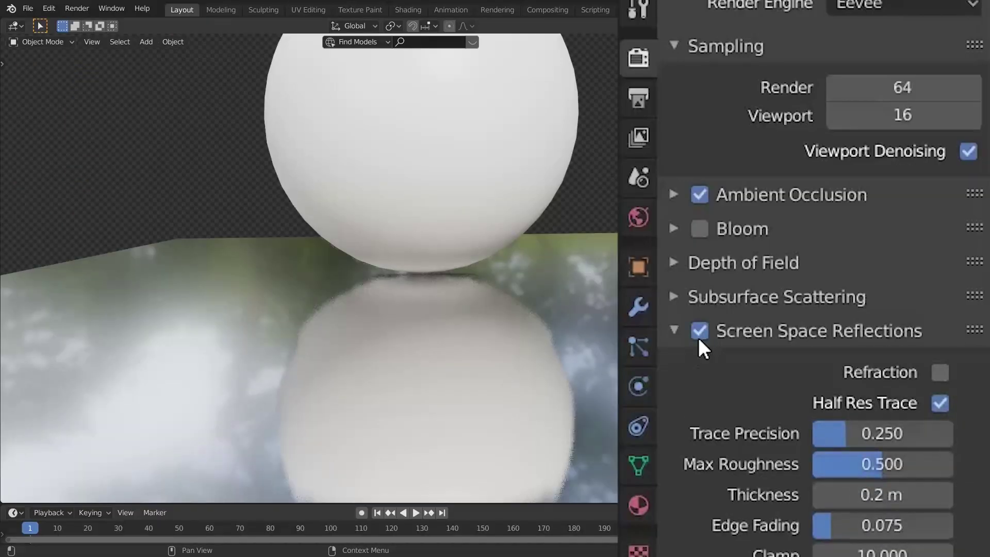
left_click(700, 331)
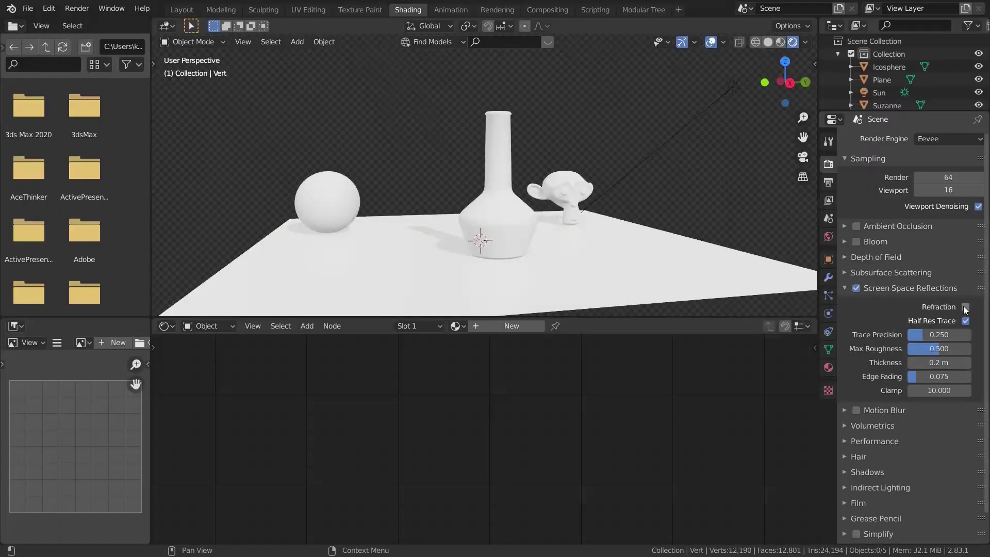
left_click(966, 308)
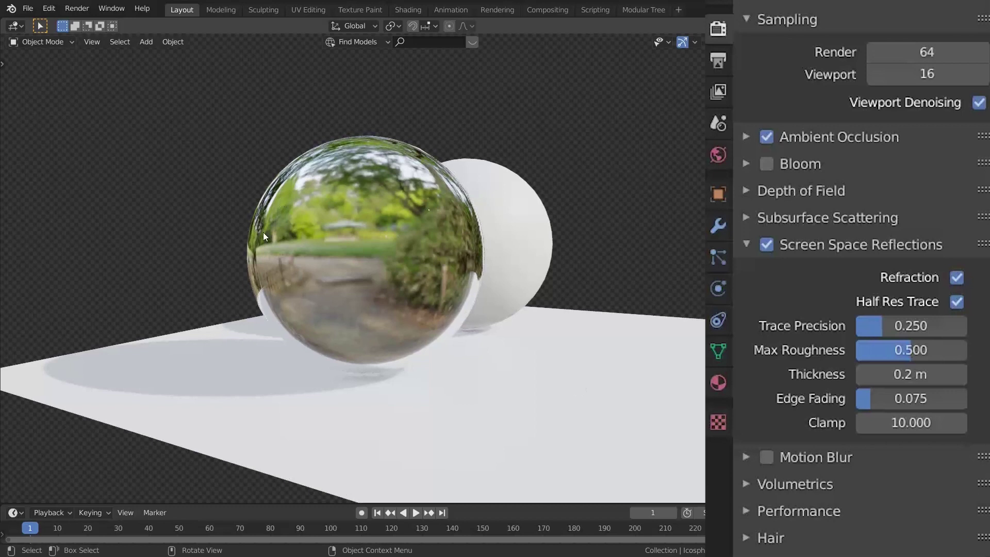
Tick Screen Space Refraction in the glass sphere's material settings.
left_click(724, 382)
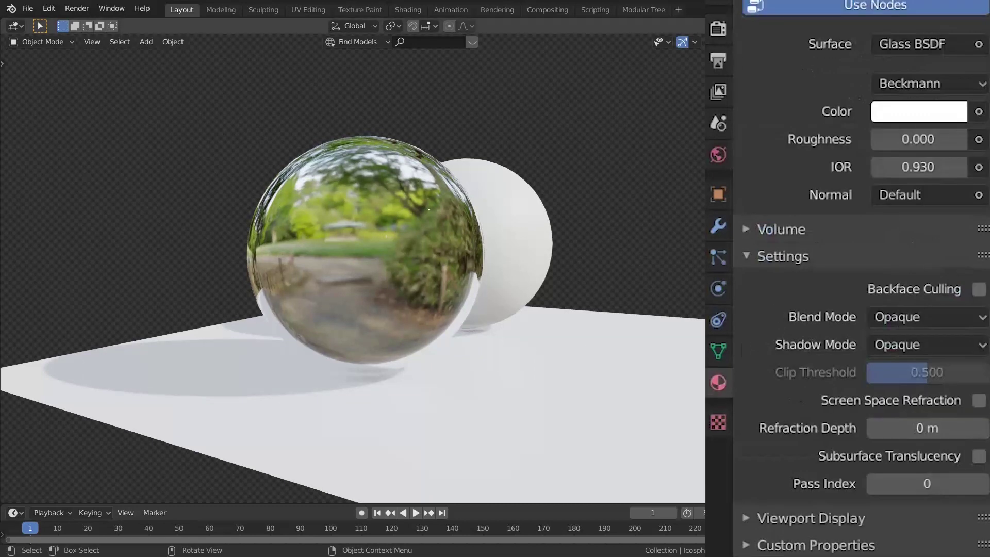
left_click(979, 401)
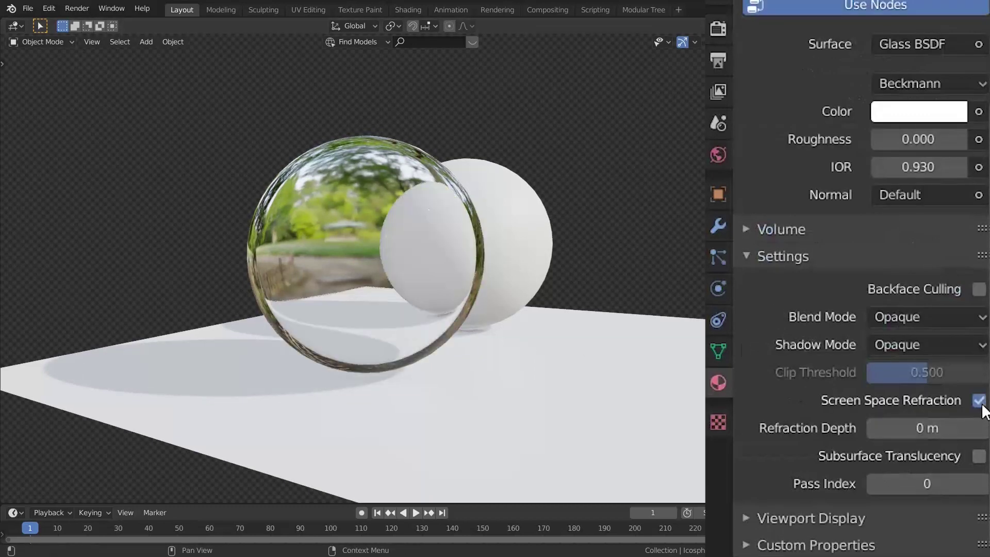
mouse_move(698, 398)
middle_mouse_down()
mouse_move(409, 336)
mouse_move(451, 336)
middle_mouse_up()
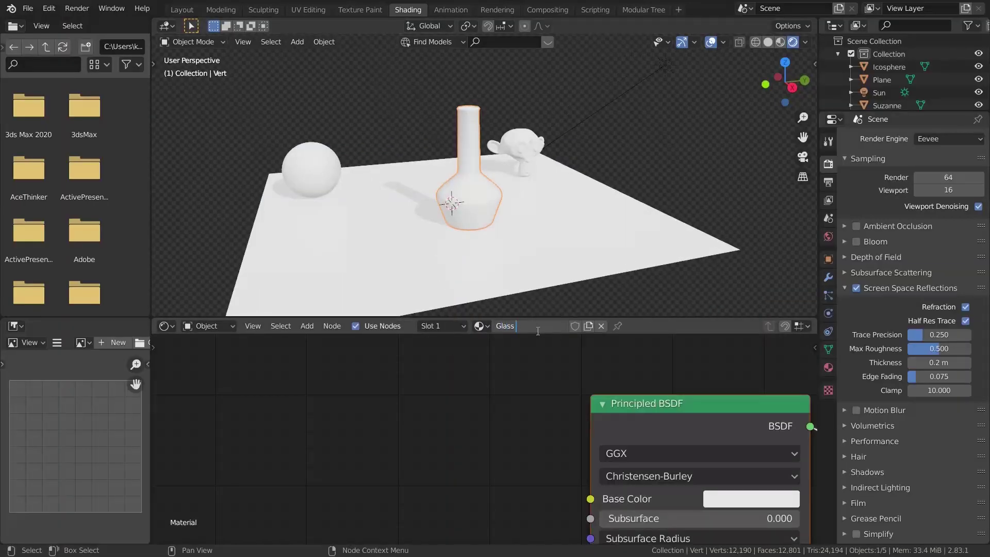
Replace the Principled BSDF with a Glass BSDF node in the Glass 2.0 material.
key("Home")
key("x")
scroll(500, 385, "up", 3)
key("shift+a")
left_click(441, 396)
type("glass")
key("Return")
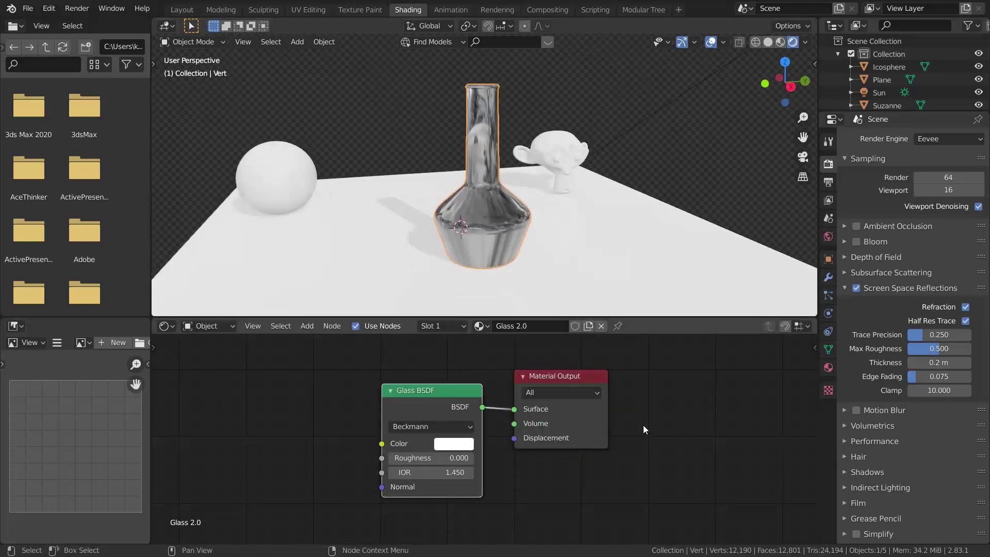
Enable Screen Space Refraction for the vase material in the node sidebar options.
key("n")
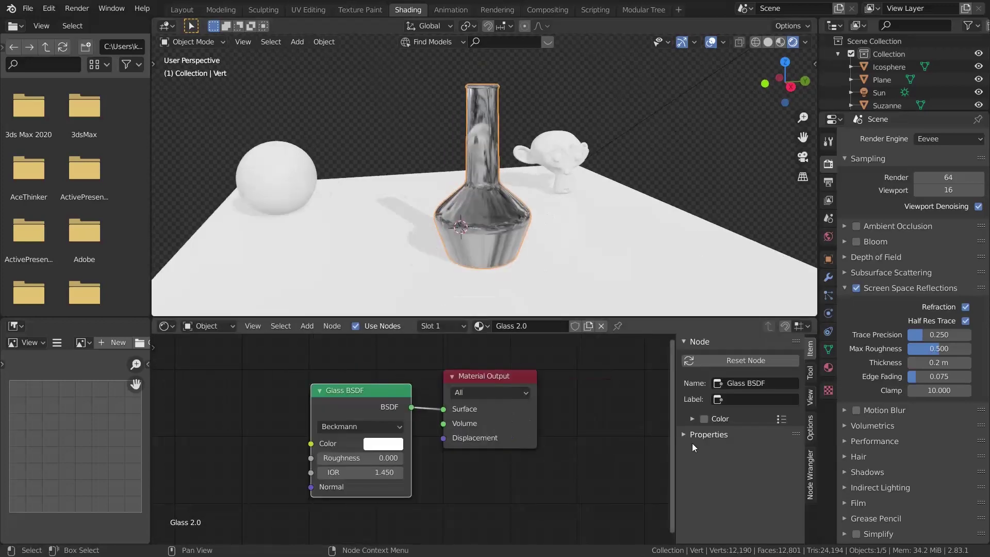
left_click(810, 428)
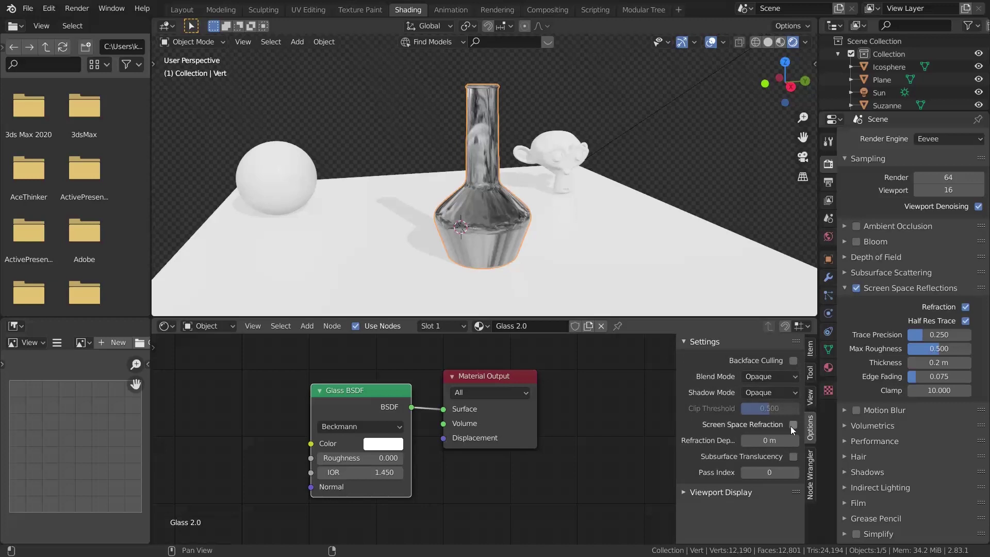
left_click(793, 425)
scroll(738, 209, "up", 4)
middle_click_drag(571, 223, 535, 153)
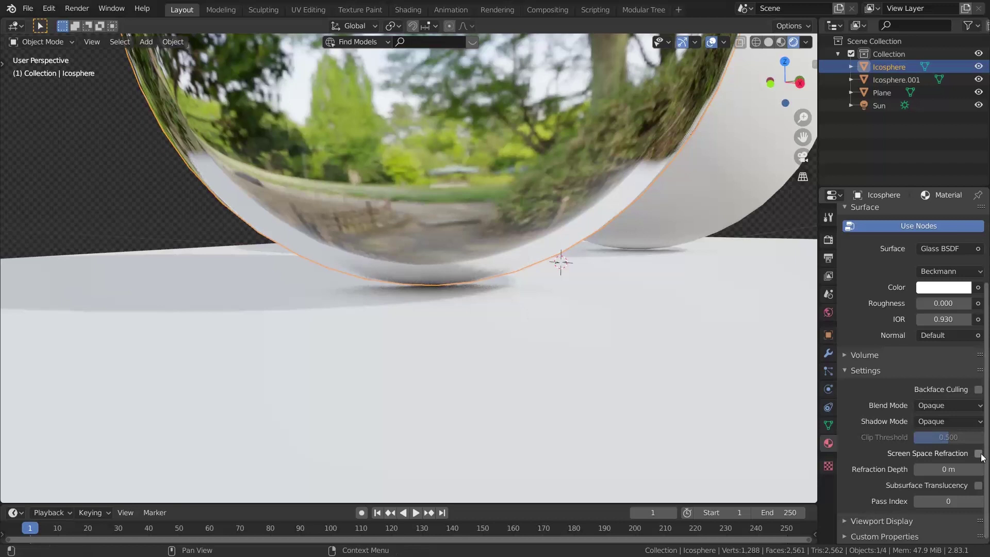
Tick Screen Space Refraction on the glass sphere's material.
left_click(979, 454)
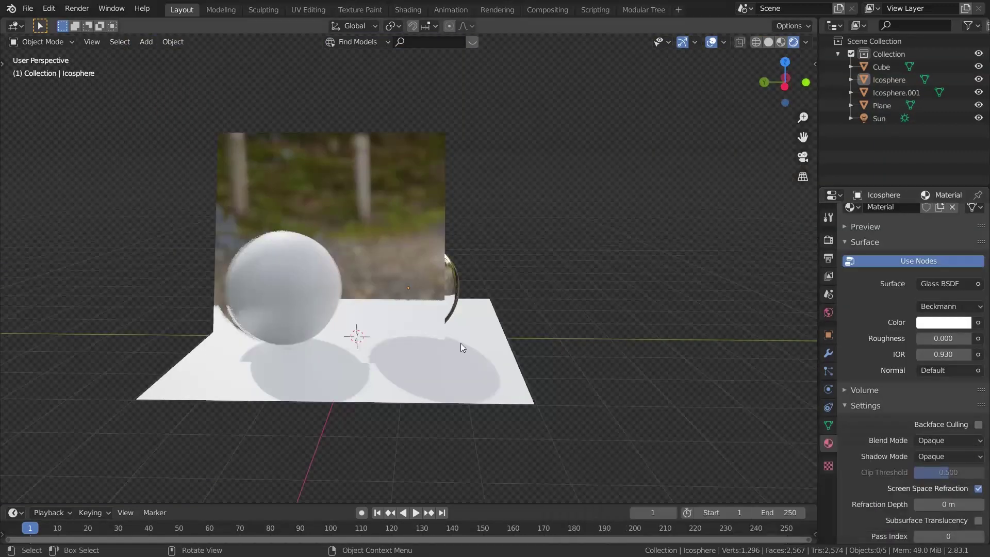
middle_click_drag(460, 343, 345, 333)
scroll(471, 262, "up", 3)
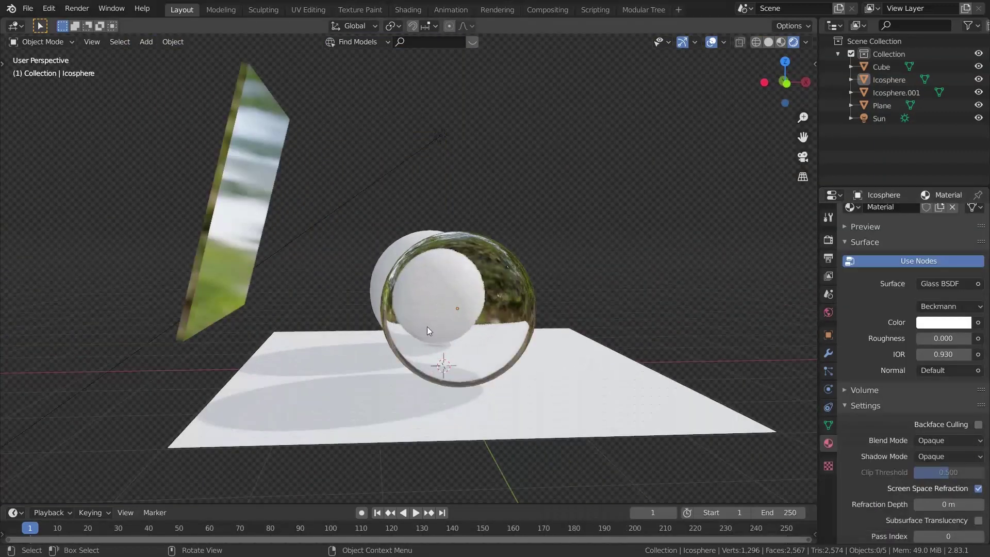
Select the Cube panel and view the spheres through it from the front.
middle_click_drag(427, 327, 351, 343)
left_click(351, 343)
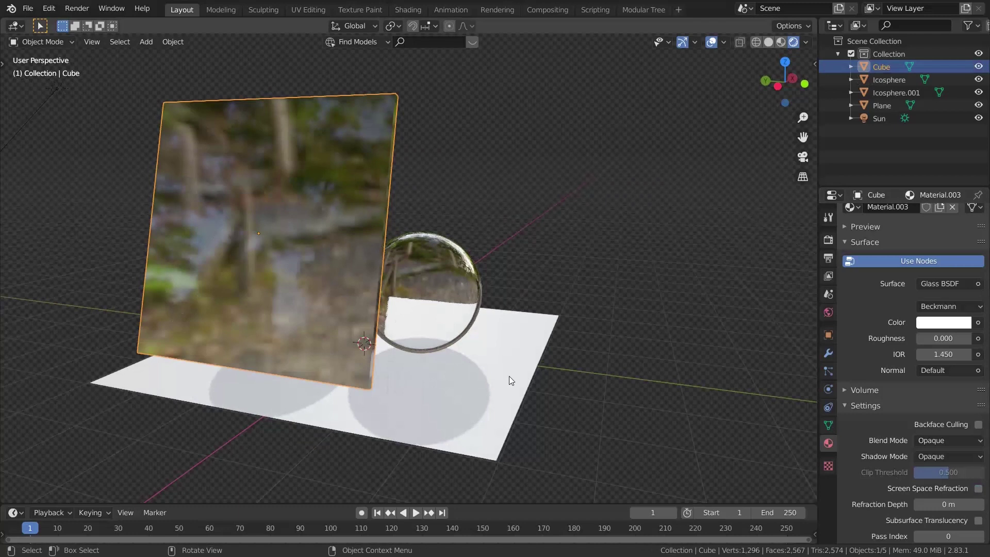
mouse_move(509, 376)
middle_mouse_down()
mouse_move(497, 373)
mouse_move(534, 374)
mouse_move(463, 376)
middle_mouse_up()
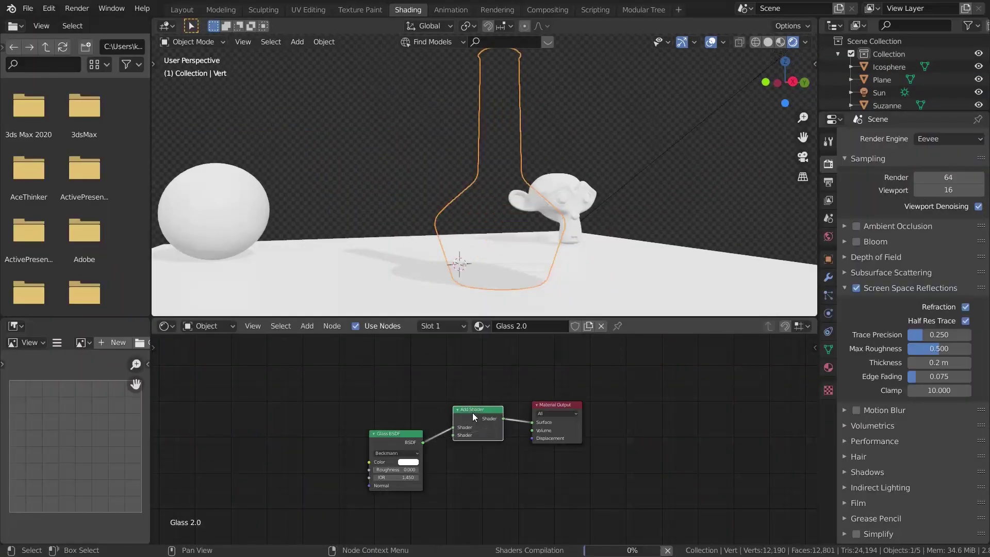
Add a Transparent BSDF and connect it to the Add Shader's second input.
scroll(472, 413, "up", 2)
left_click(472, 412)
key("shift+a")
type("trans")
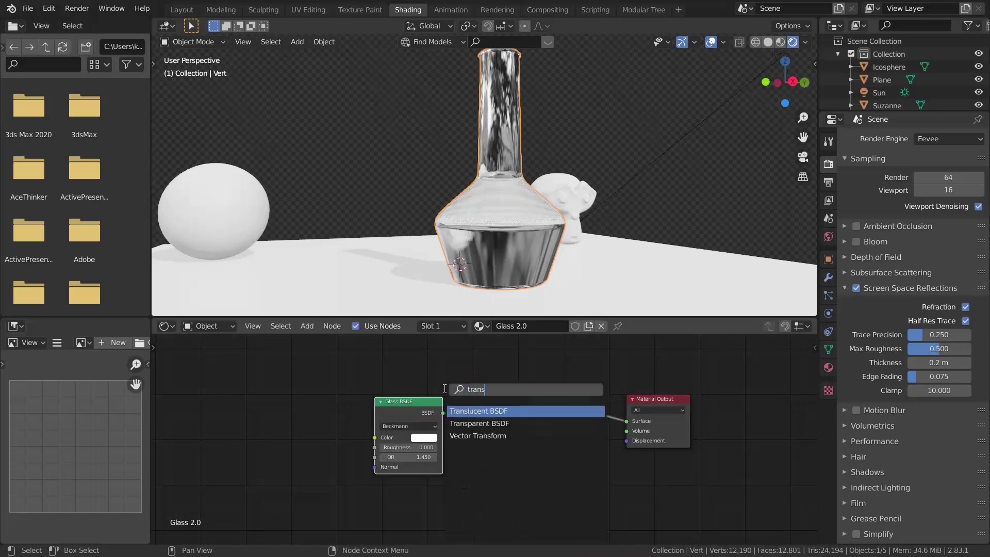
type("p")
key("Return")
left_click(412, 492)
left_click_drag(442, 496, 528, 433)
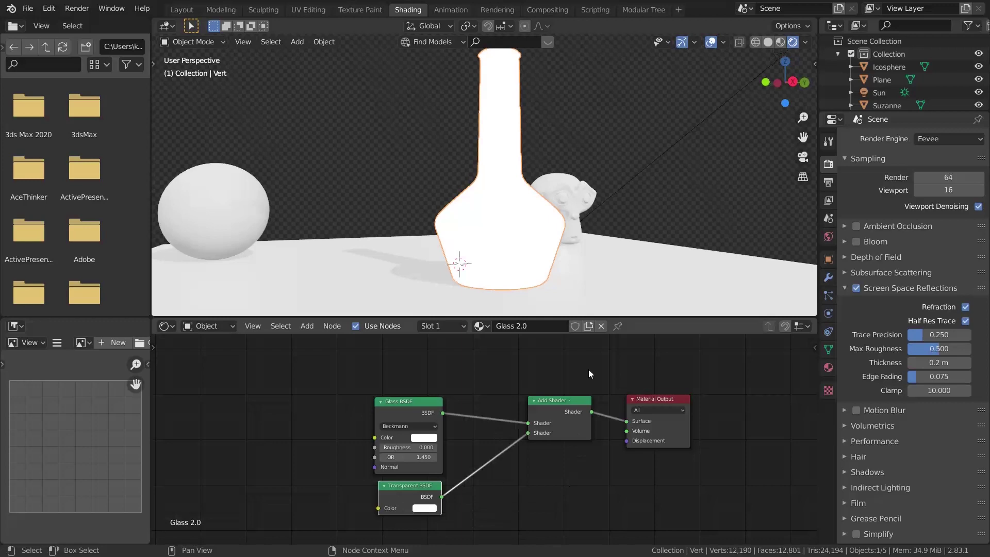
Set the material's Blend Mode and Shadow Mode to Alpha Hashed.
left_click(529, 422)
key("n")
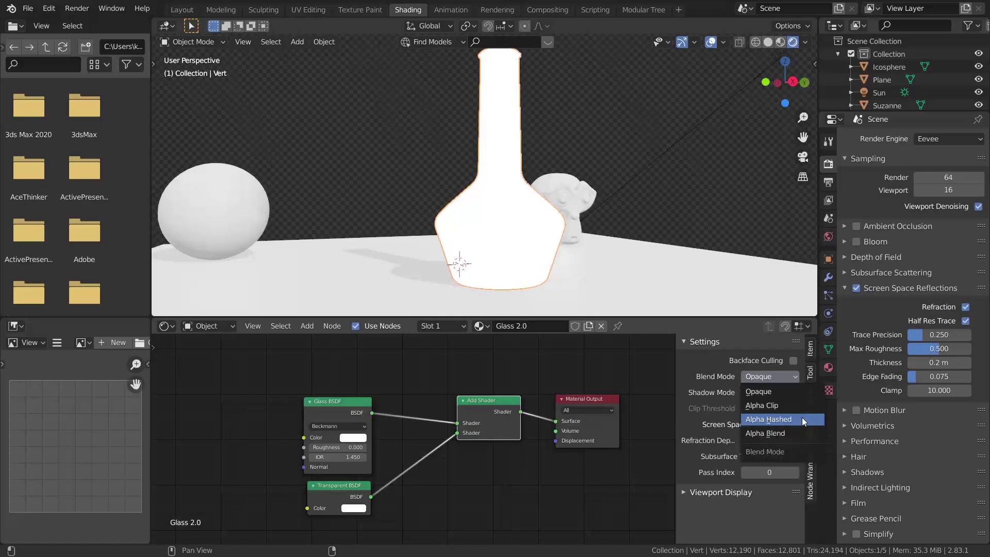
left_click(803, 417)
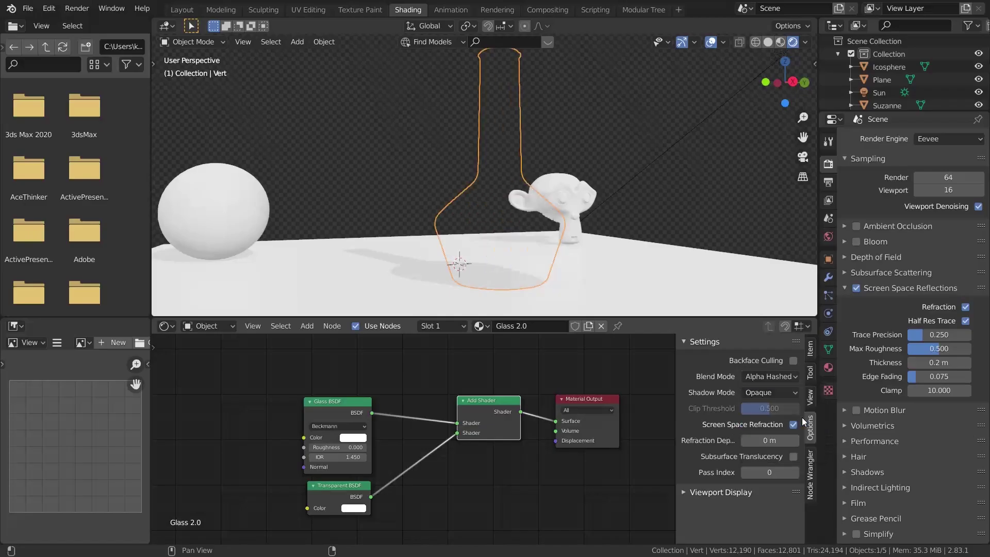
left_click(791, 394)
left_click(787, 453)
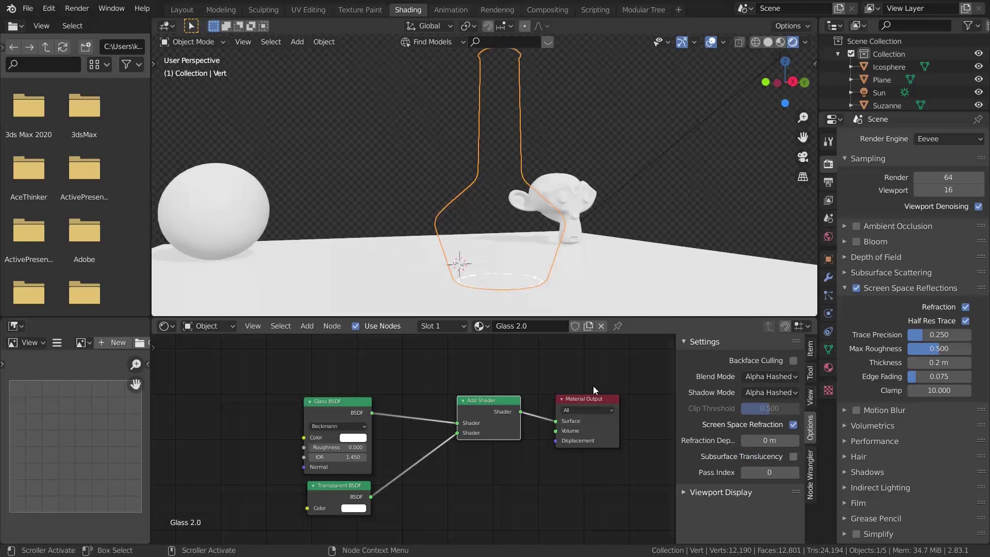
Darken the Transparent BSDF colour to value 0.905.
middle_click_drag(425, 181, 442, 190)
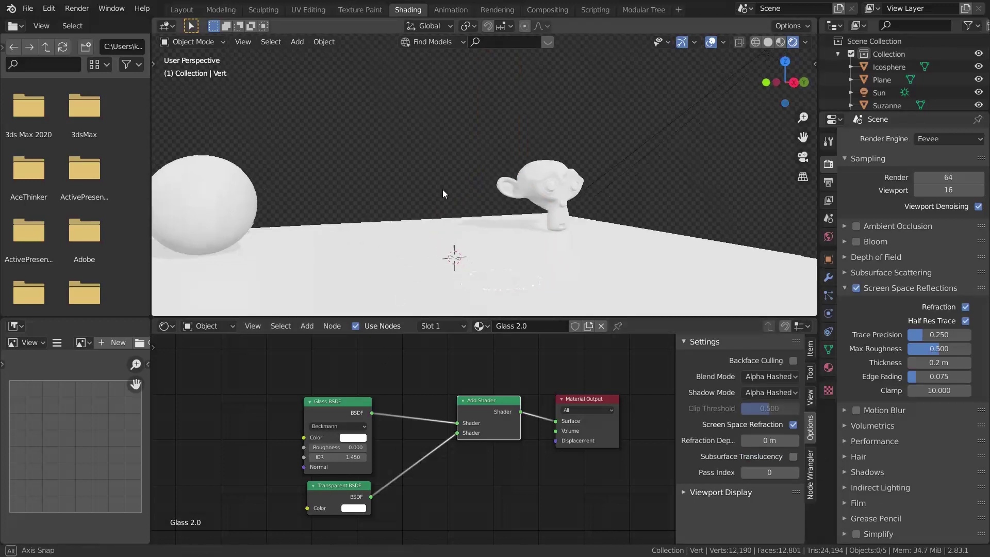
left_click(443, 189)
left_click(354, 508)
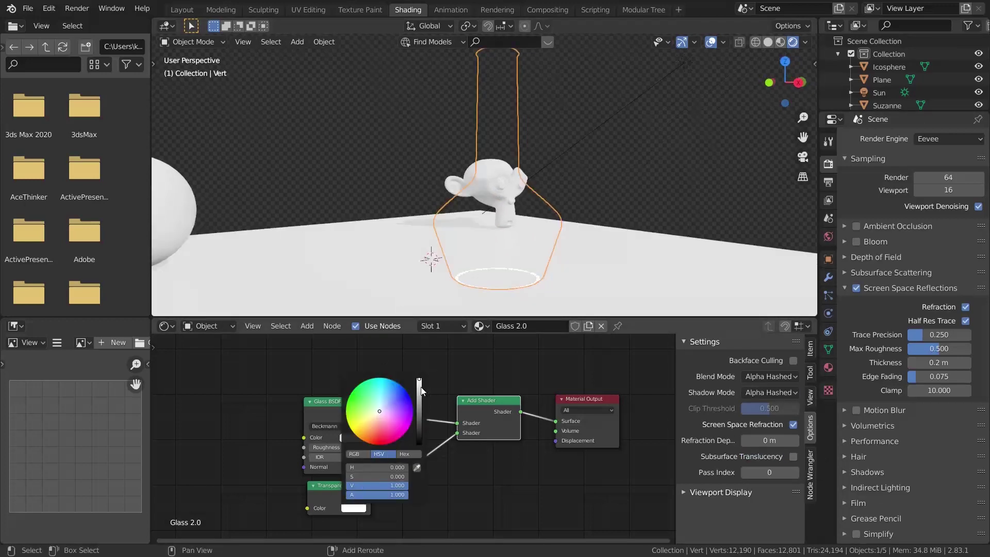
left_click(419, 393)
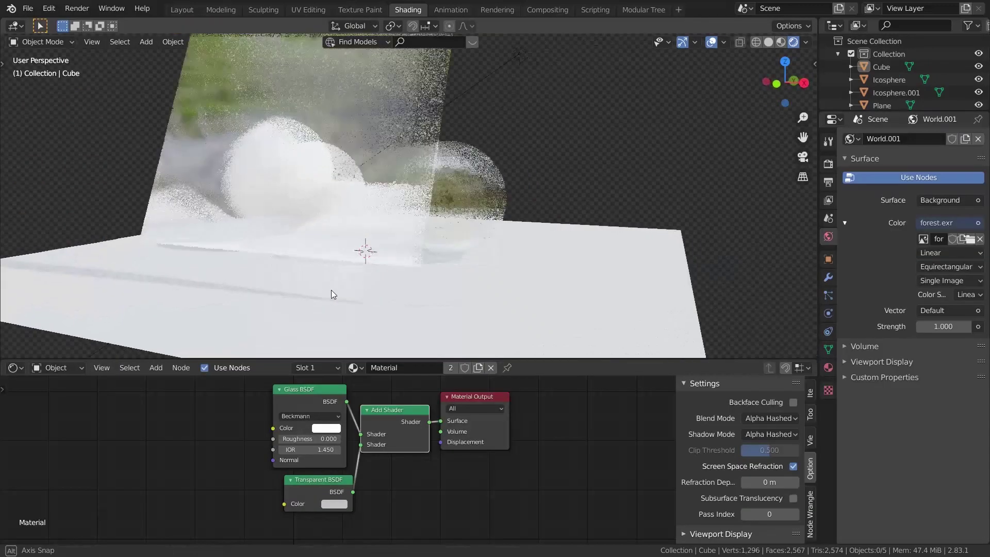
middle_click_drag(332, 290, 360, 292)
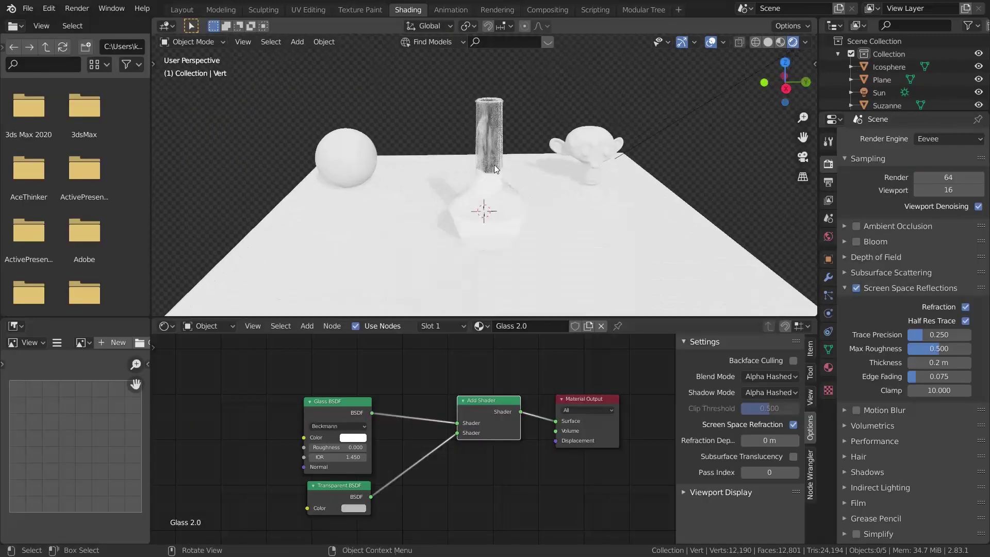
left_click_drag(494, 394, 482, 436)
Join the two shaders with a Mix Shader and add a Fresnel node.
key("ctrl+0")
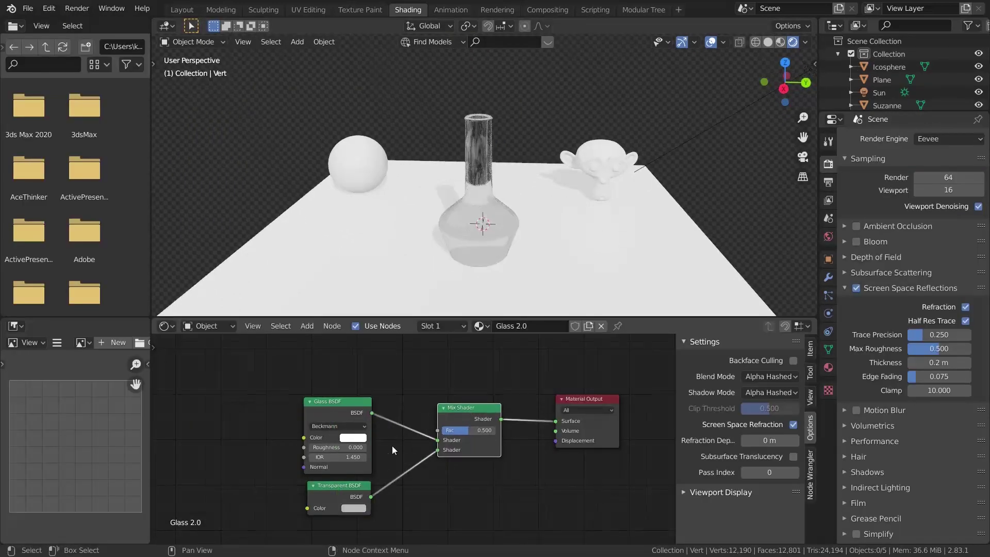
scroll(391, 447, "up", 1)
left_click(356, 517)
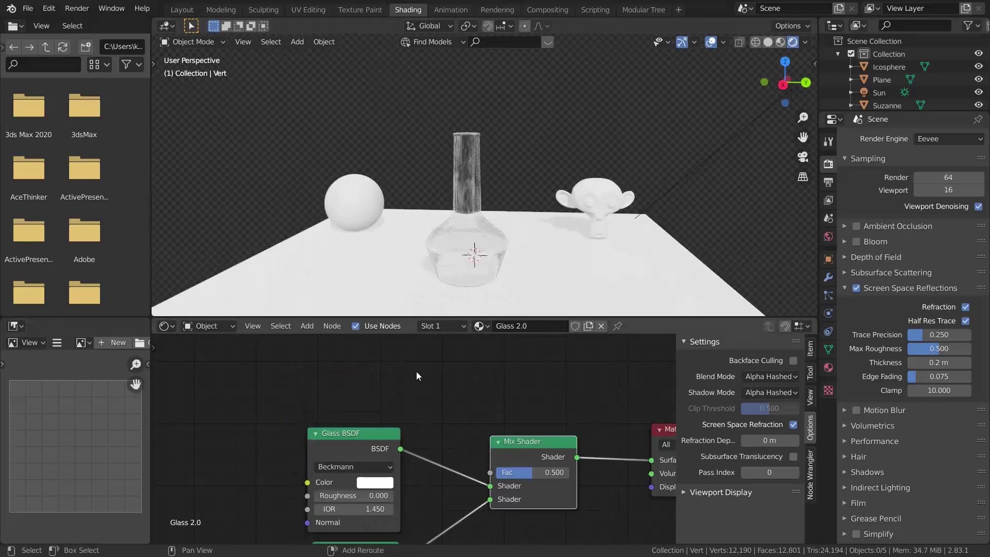
key("shift+a")
left_click(413, 366)
type("f")
key("Return")
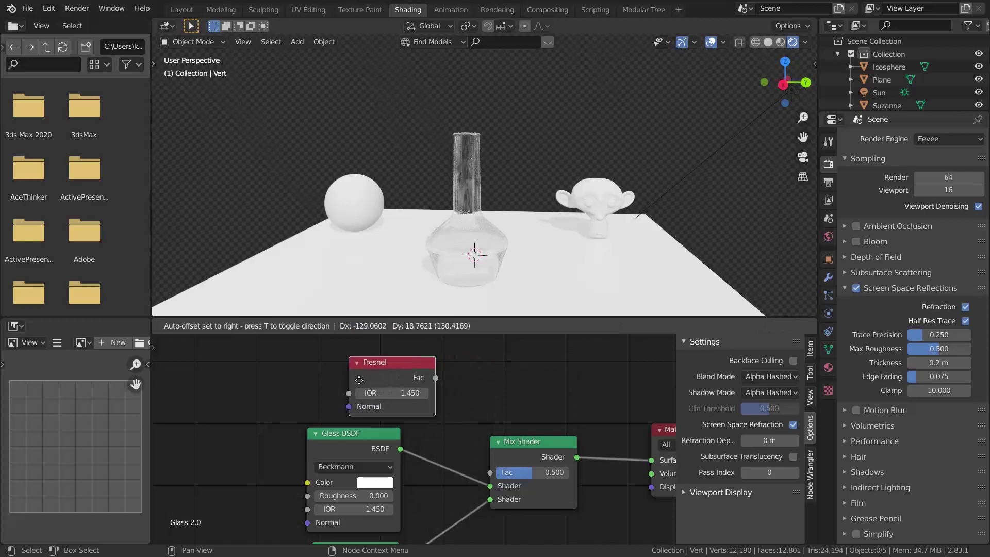
left_click(333, 383)
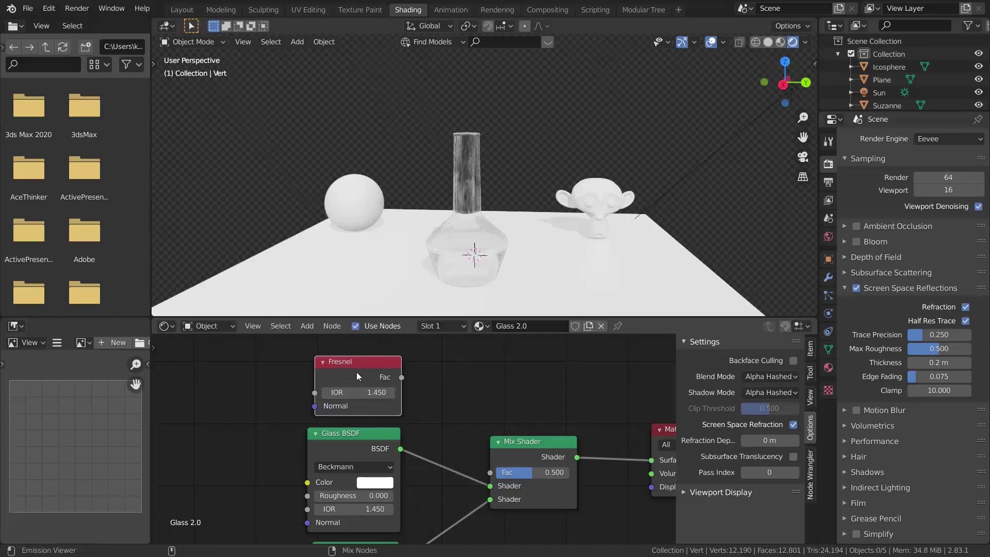
left_click(357, 373, "ctrl+shift")
Connect the Fresnel Fac output to the Mix Shader Fac.
middle_click_drag(507, 199, 500, 172)
scroll(442, 186, "up", 6)
scroll(470, 237, "down", 4)
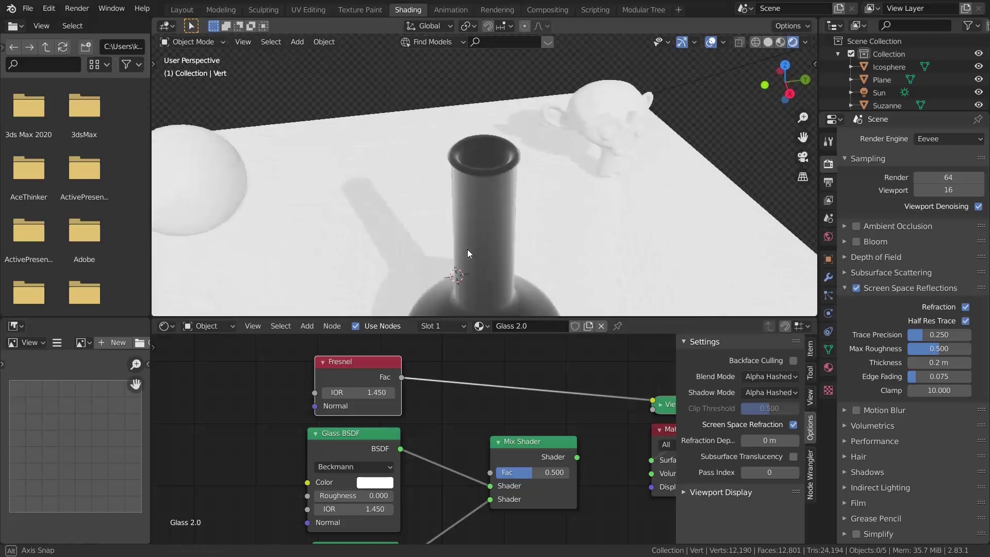
mouse_move(467, 249)
middle_mouse_down()
mouse_move(453, 255)
mouse_move(453, 270)
mouse_move(454, 145)
mouse_move(454, 195)
mouse_move(421, 234)
mouse_move(394, 236)
mouse_move(542, 225)
mouse_move(464, 242)
middle_mouse_up()
scroll(451, 173, "up", 3)
scroll(465, 242, "down", 3)
left_click_drag(401, 378, 503, 474)
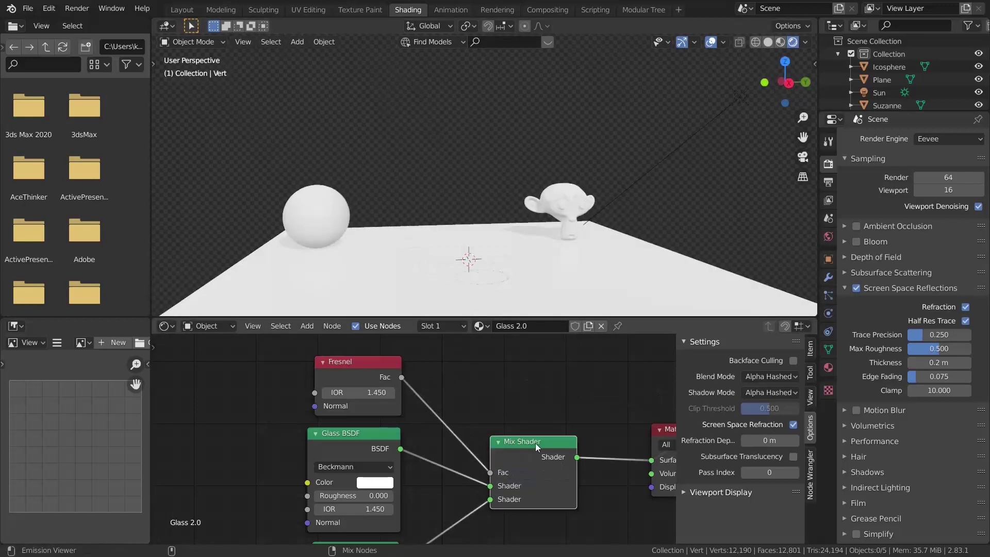
Move the Glass BSDF below the Transparent BSDF and lower Fresnel IOR to 0.900.
key("KP_Decimal")
middle_click_drag(371, 463, 383, 399)
left_click_drag(384, 400, 397, 498)
scroll(444, 460, "down", 2)
scroll(444, 460, "up", 2)
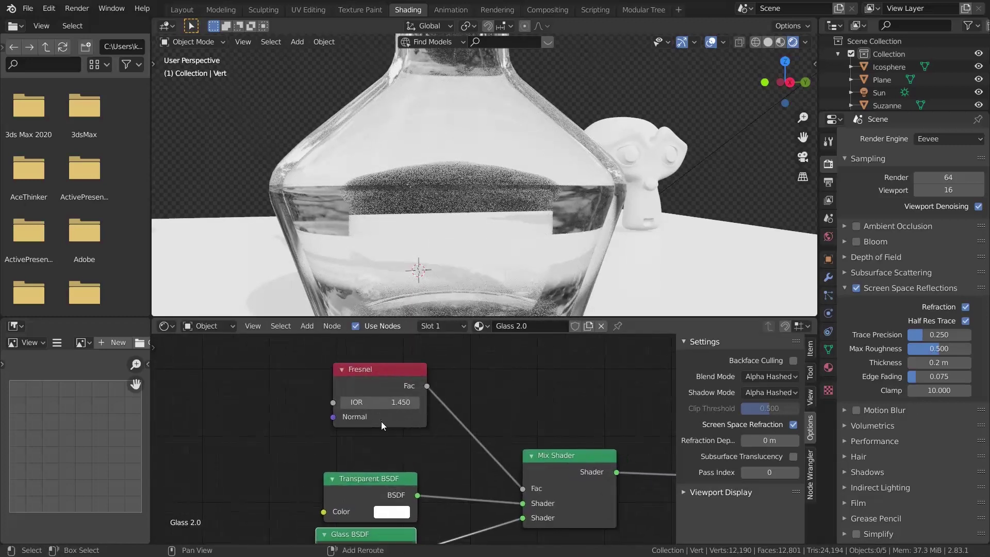
left_click_drag(383, 406, 361, 399)
scroll(426, 188, "down", 5)
Drop a Math node onto the Fresnel-to-Mix Shader link.
middle_click_drag(425, 187, 444, 199)
scroll(567, 426, "down", 2)
middle_click_drag(567, 425, 460, 420)
key("shift+a")
left_click(451, 394)
type("math")
key("Return")
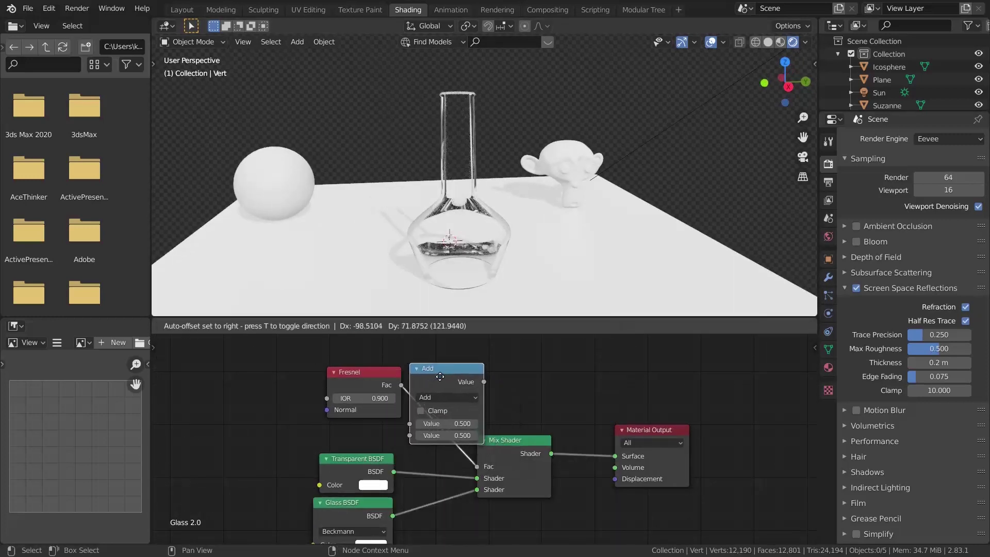
left_click(464, 387)
Set the Math node to Multiply with value about 92.69 and Clamp on.
scroll(433, 382, "up", 2)
left_click(434, 372)
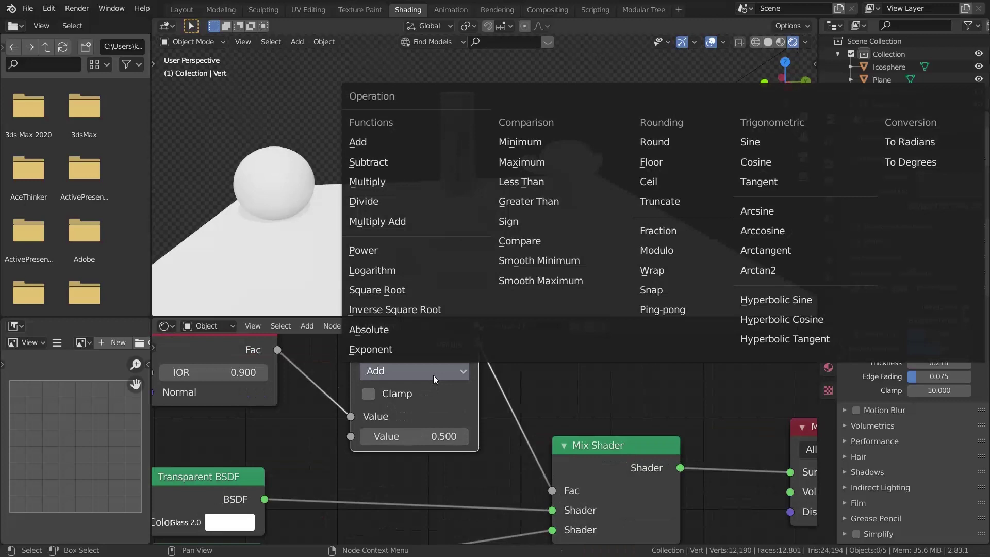
left_click(426, 182)
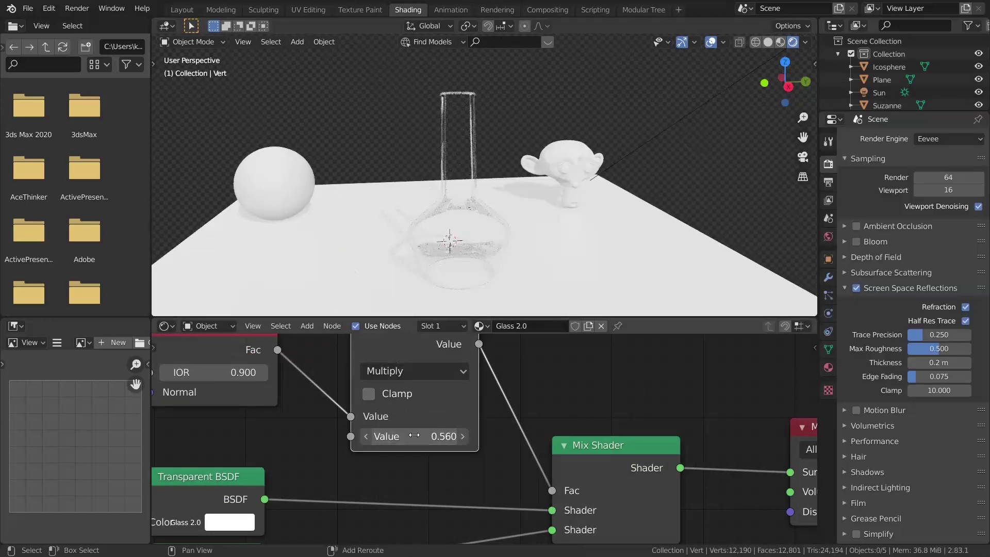
left_click_drag(426, 429, 924, 481)
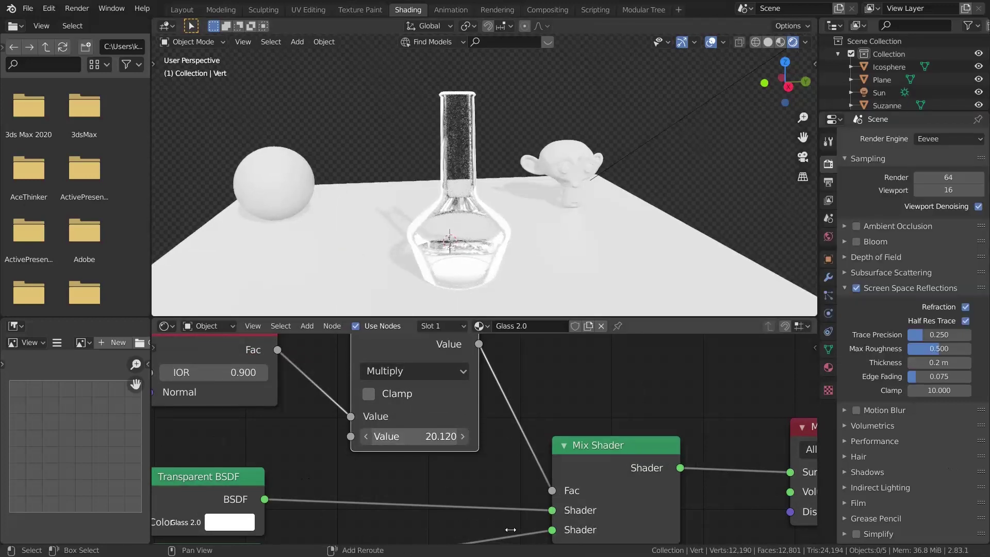
left_click_drag(799, 537, 908, 537)
scroll(508, 266, "up", 3)
middle_click_drag(495, 243, 465, 175)
scroll(465, 175, "down", 2)
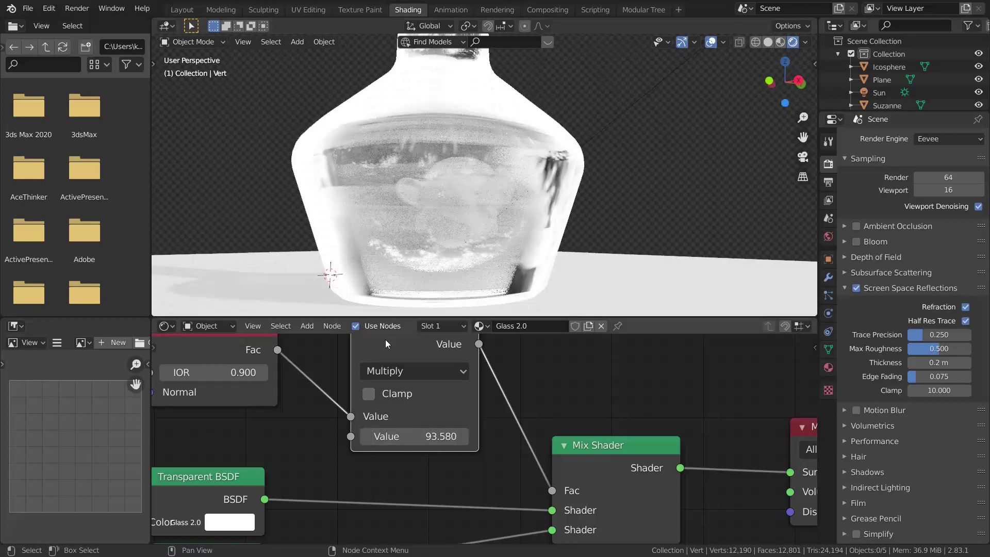
scroll(404, 397, "down", 2)
scroll(435, 112, "down", 4)
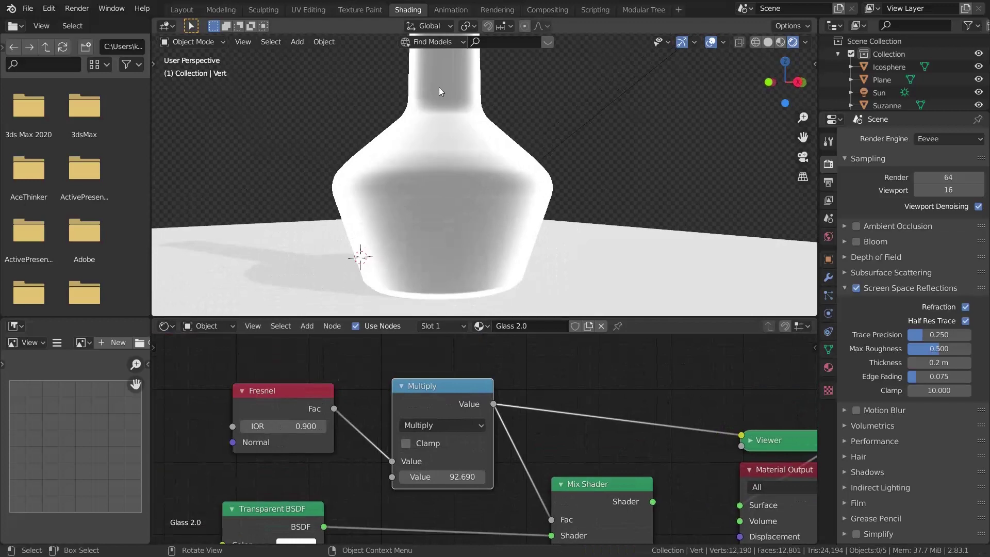
left_click(407, 443)
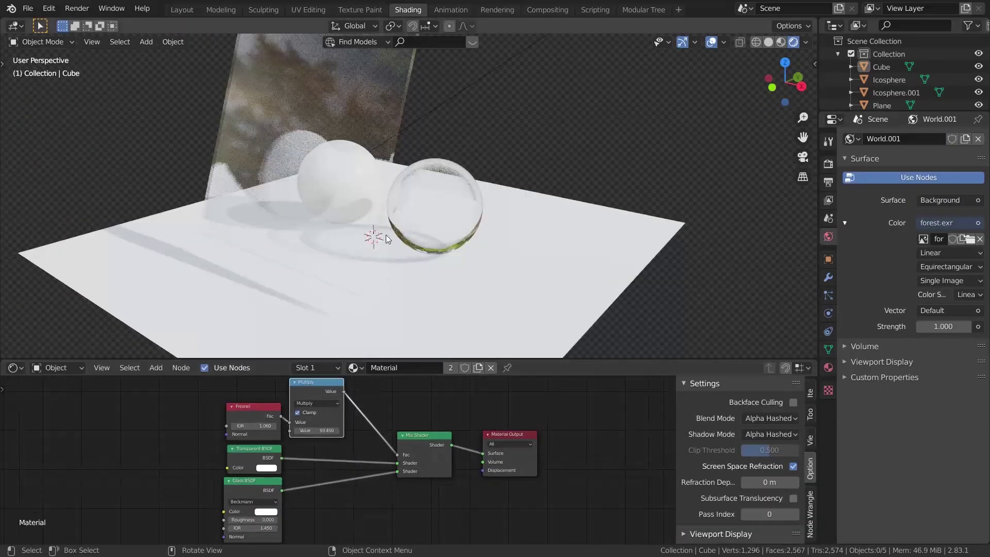
Connect a group input inside the glass node group.
middle_click_drag(472, 231, 369, 233)
scroll(366, 221, "up", 3)
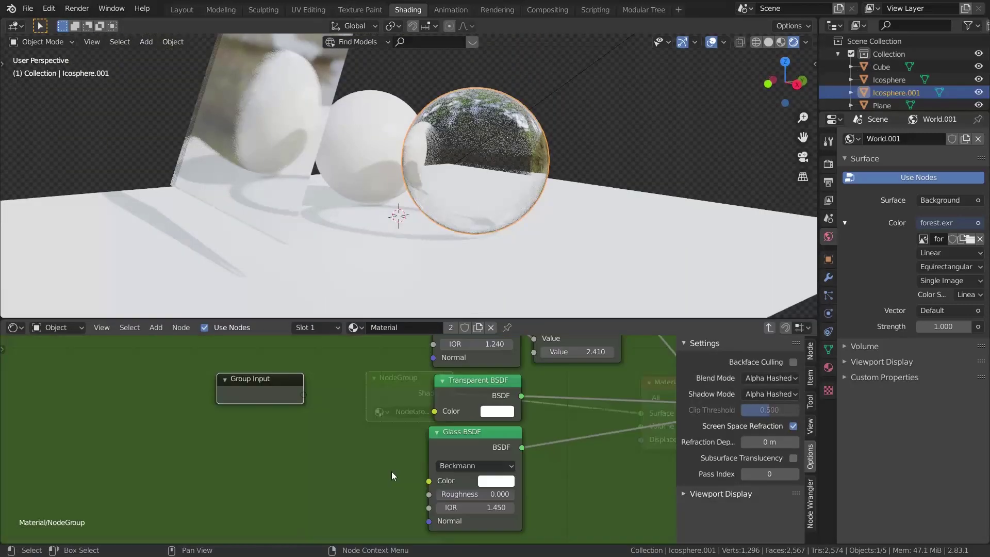
left_click_drag(392, 472, 255, 453)
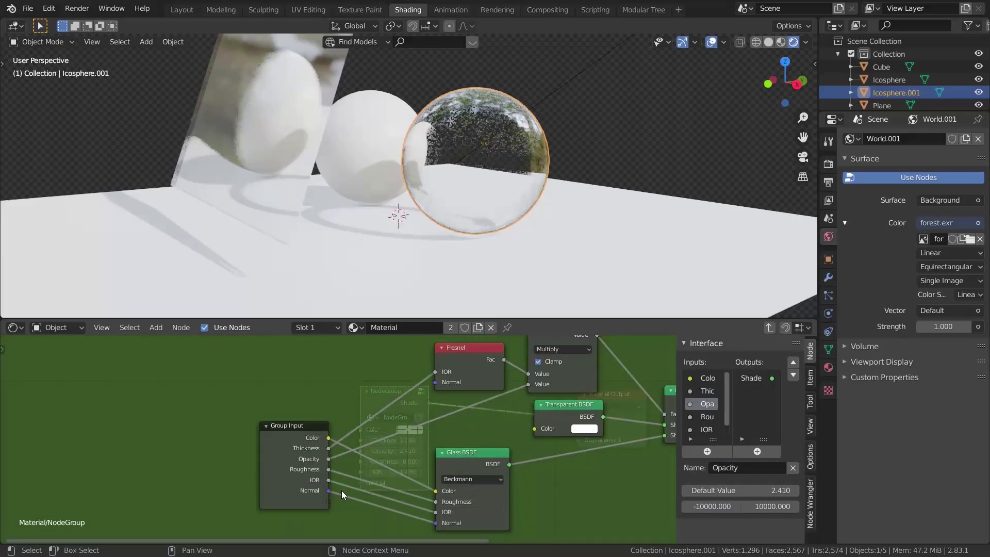
Rename the group node and its node group datablock to 'Glass 2.0 alpha'.
key("Tab")
left_click(756, 363)
type("G")
key("Return")
scroll(406, 413, "up", 1)
double_click(406, 414)
type("Glass")
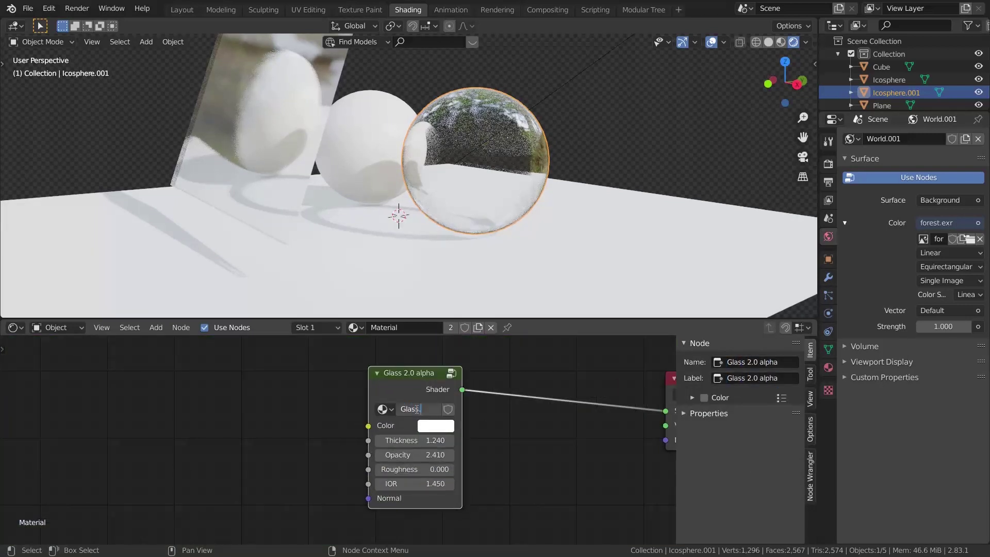
type(" 2.0 alpha")
key("Return")
scroll(292, 388, "up", 1)
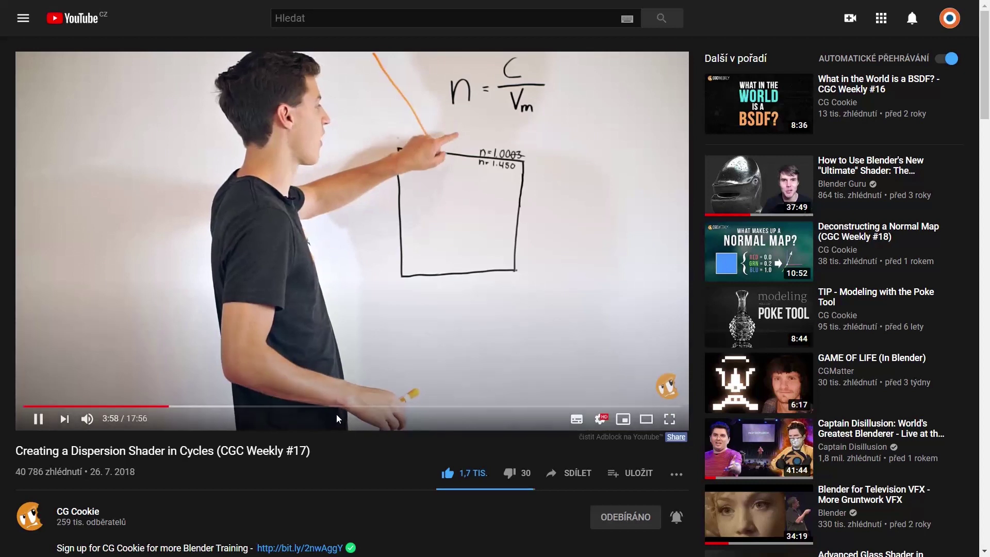
Skip the dispersion video ahead from 3:58 to about 17:02.
left_click(338, 406)
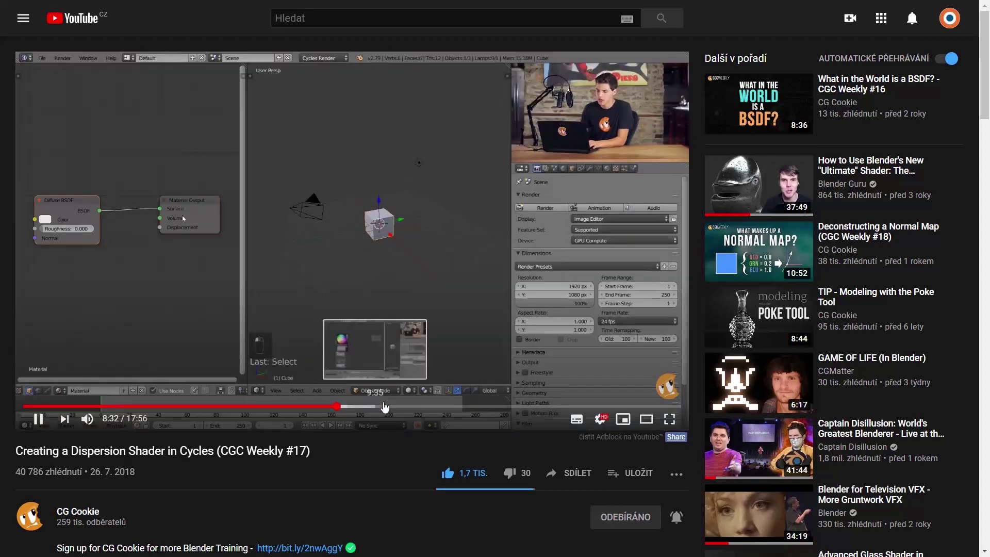
left_click(407, 406)
left_click(517, 407)
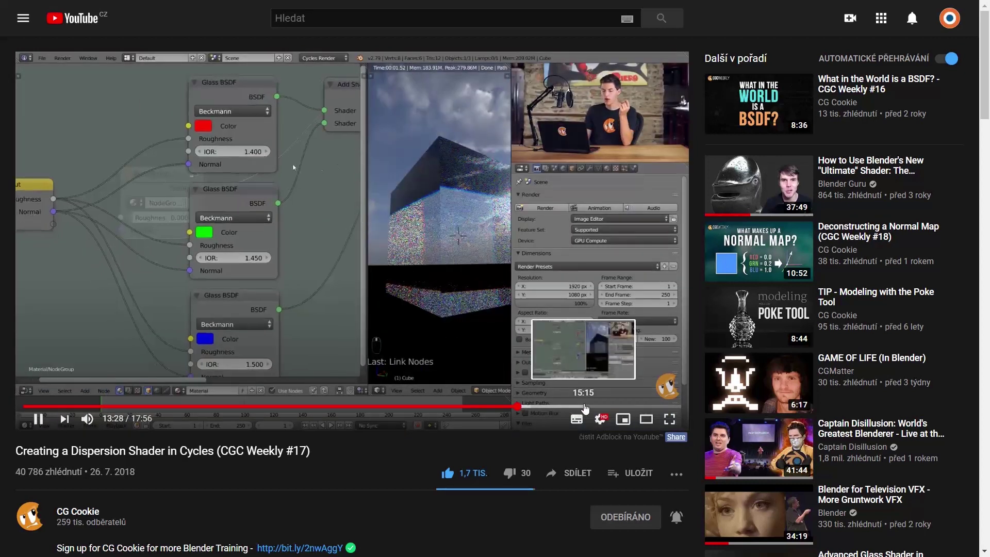
left_click(584, 406)
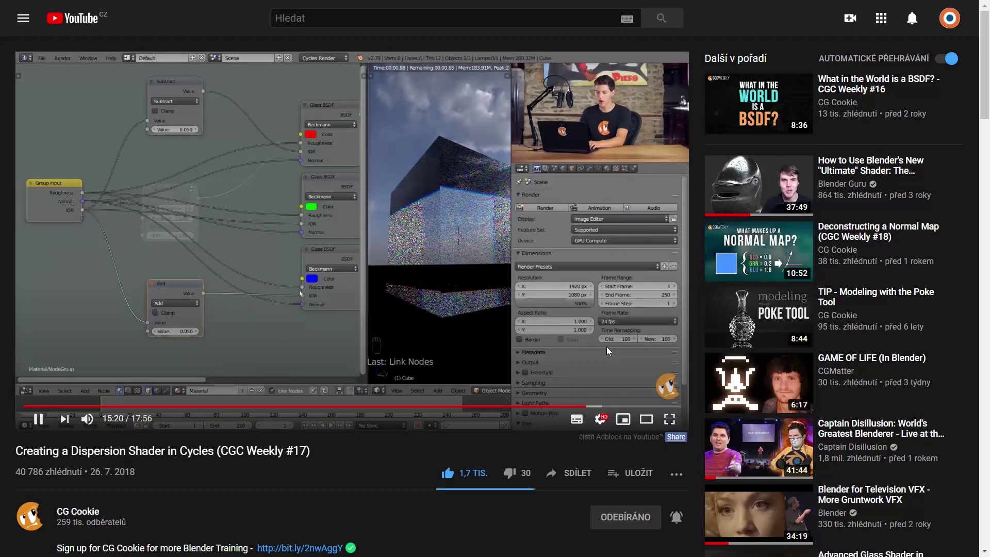
left_click(648, 407)
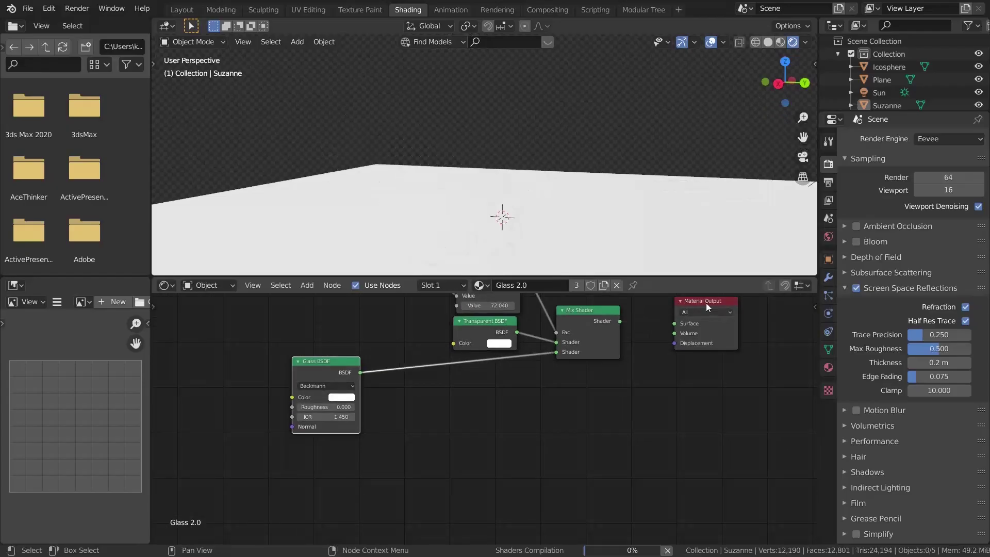
Combine the red, green and blue Glass BSDFs through two Add Shader nodes into the output Surface.
left_click_drag(462, 492, 472, 383)
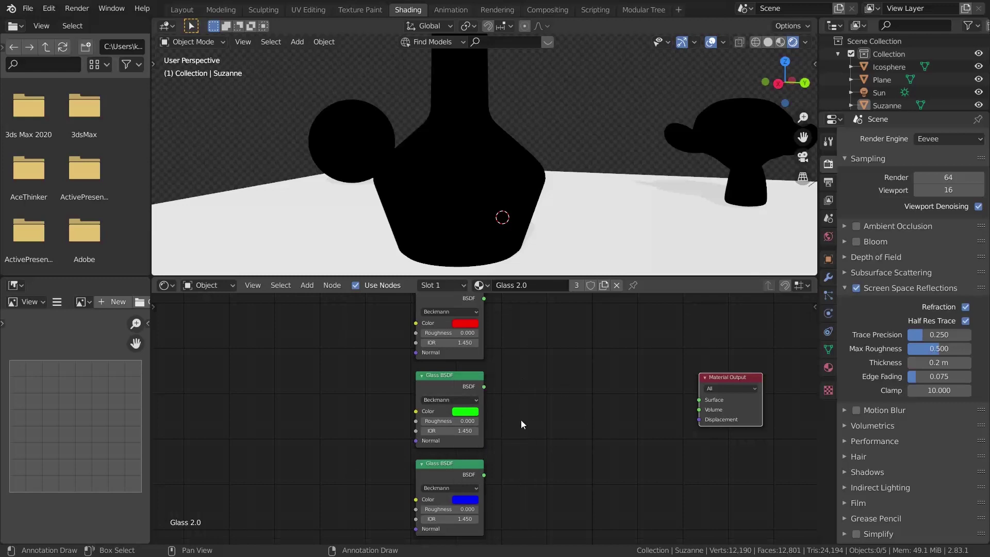
key("shift+a")
type("add")
key("Return")
left_click(508, 358)
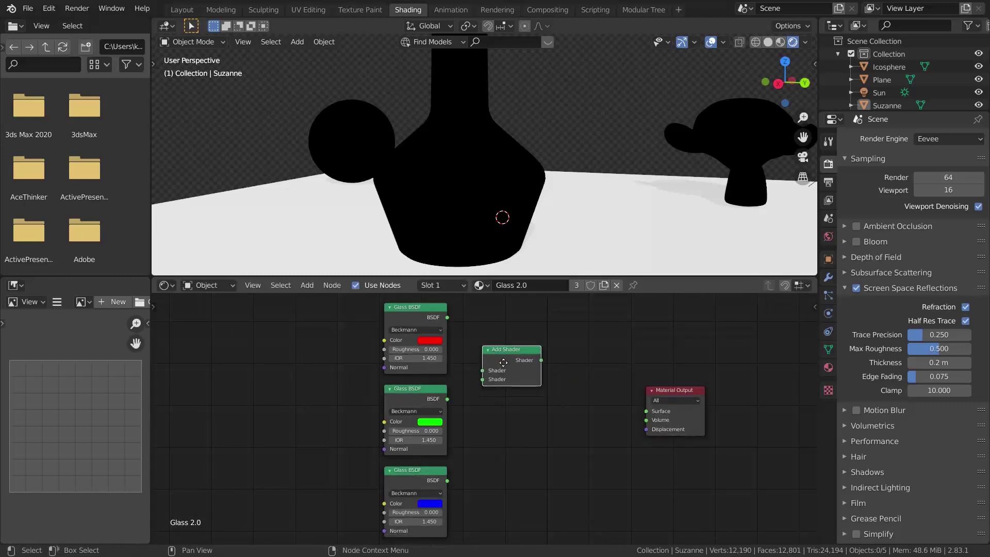
key("shift+d")
left_click(588, 400)
right_click_drag(415, 413, 588, 402, "alt")
right_click_drag(415, 495, 588, 407, "alt")
right_click_drag(588, 398, 686, 410, "alt")
Set the blue glass node's IOR to 1.470 and review the sphere, bottle and Suzanne.
scroll(686, 410, "down", 2)
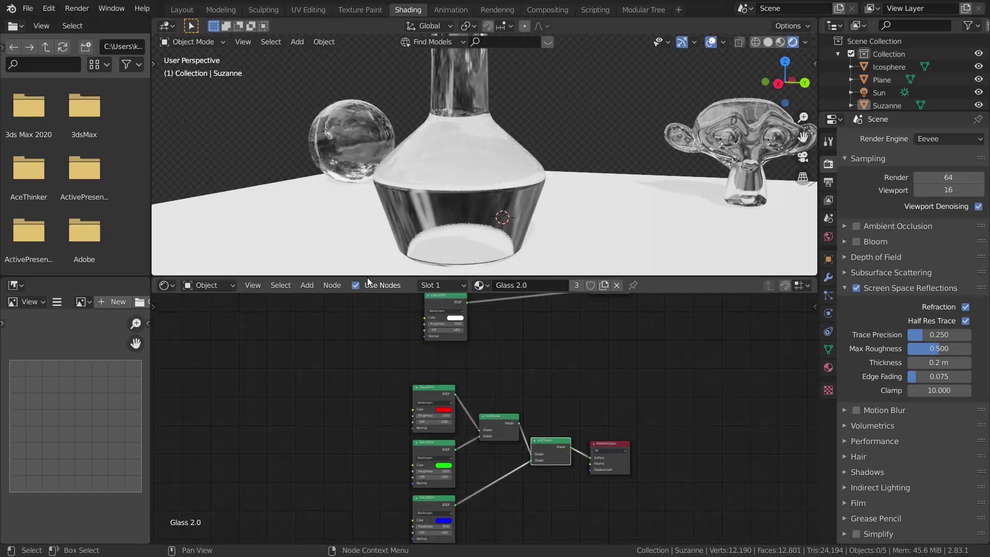
middle_click_drag(508, 136, 514, 184)
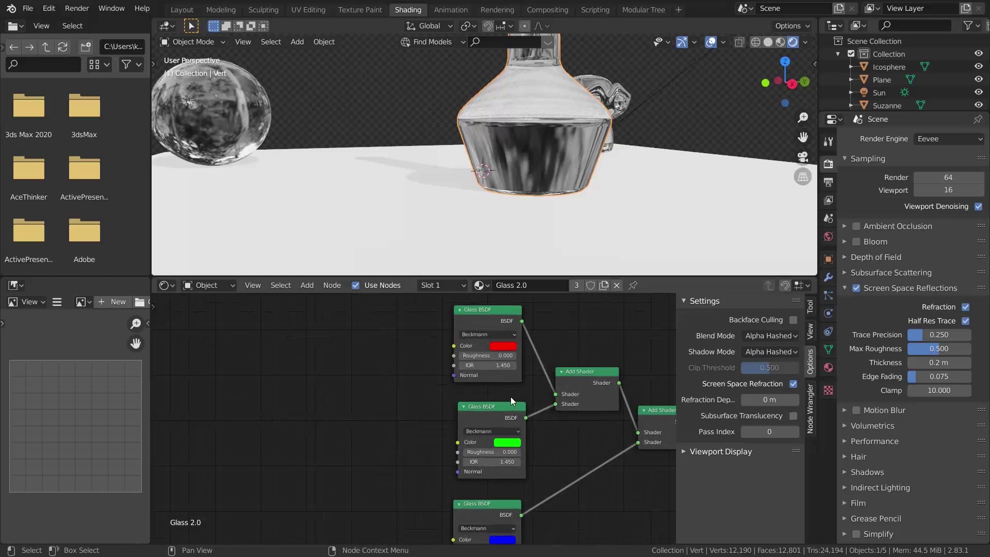
scroll(451, 440, "up", 4)
double_click(449, 424)
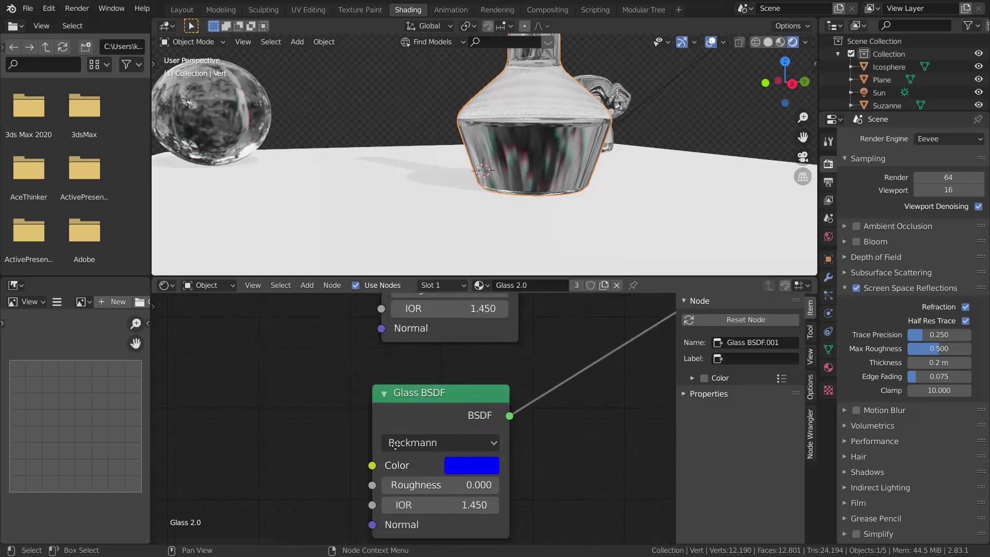
double_click(446, 424)
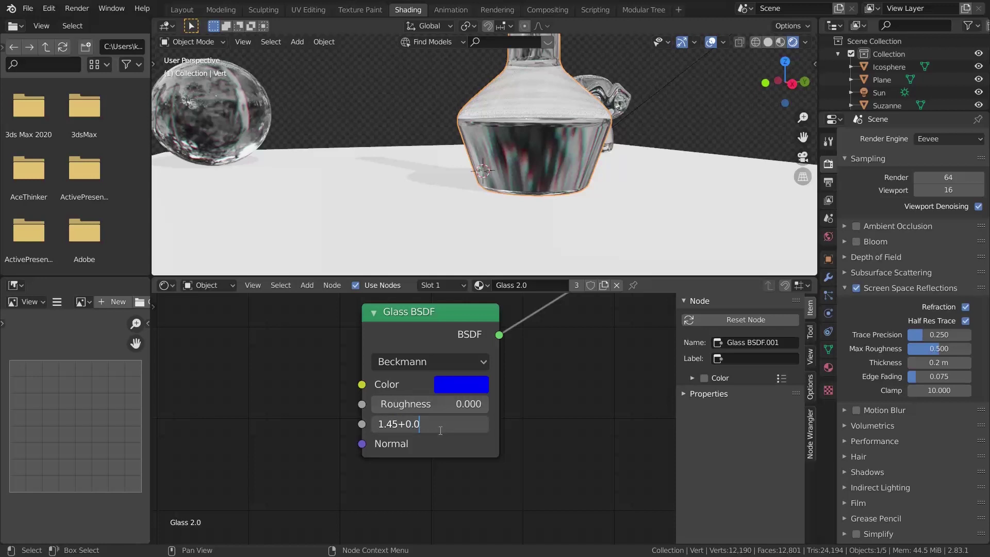
middle_click_drag(553, 109, 475, 148)
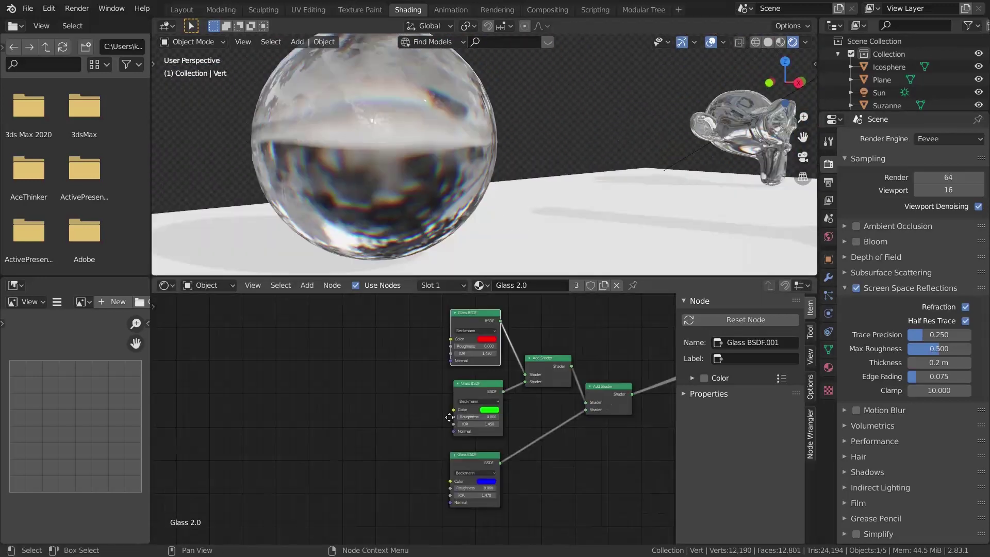
Add a Value node set to 1.45 and link it to the glass IOR inputs.
key("shift+a")
type("v")
key("Return")
left_click(204, 433)
left_click_drag(306, 427, 495, 332)
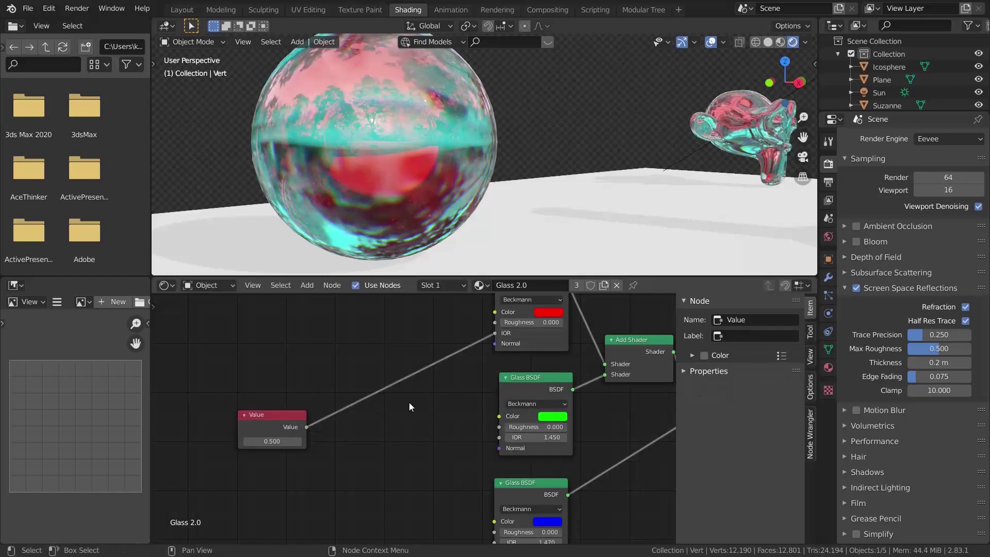
left_click_drag(498, 438, 499, 437)
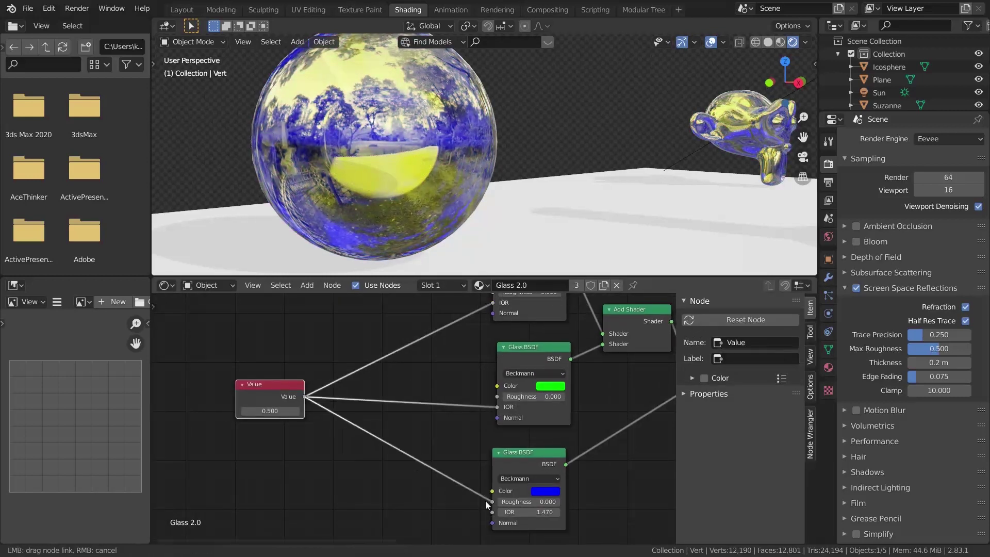
left_click(270, 411)
type("1.45")
key("Return")
Insert a Math node on the red IOR link that subtracts 0.02.
scroll(417, 386, "down", 2)
key("shift+a")
type("add")
key("Return")
left_click(333, 339)
left_click(352, 349)
left_click(343, 383)
left_click(340, 379)
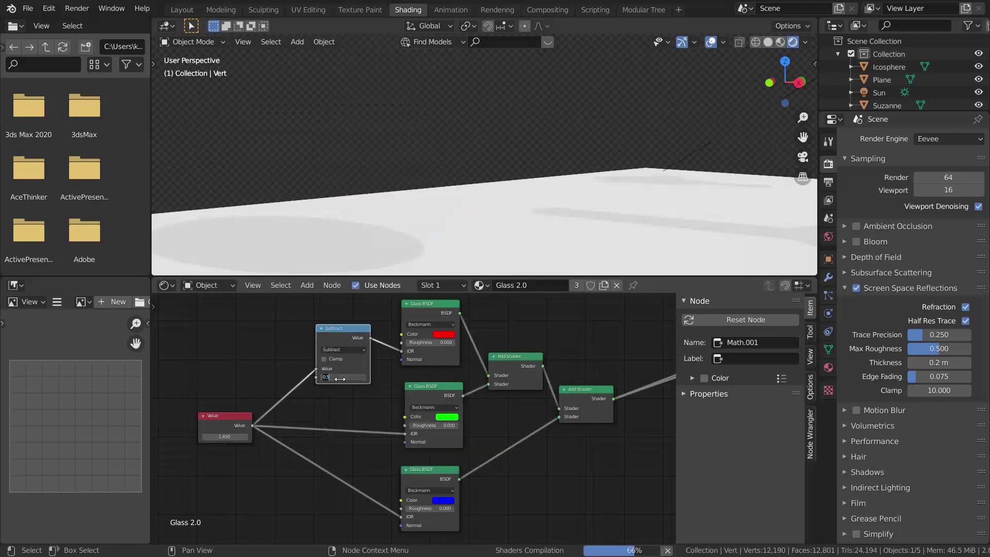
type("0.02")
key("Return")
Duplicate the Subtract node onto the blue IOR link and switch it to Add.
key("shift+d")
left_click(341, 470)
left_click(340, 483)
left_click(385, 329)
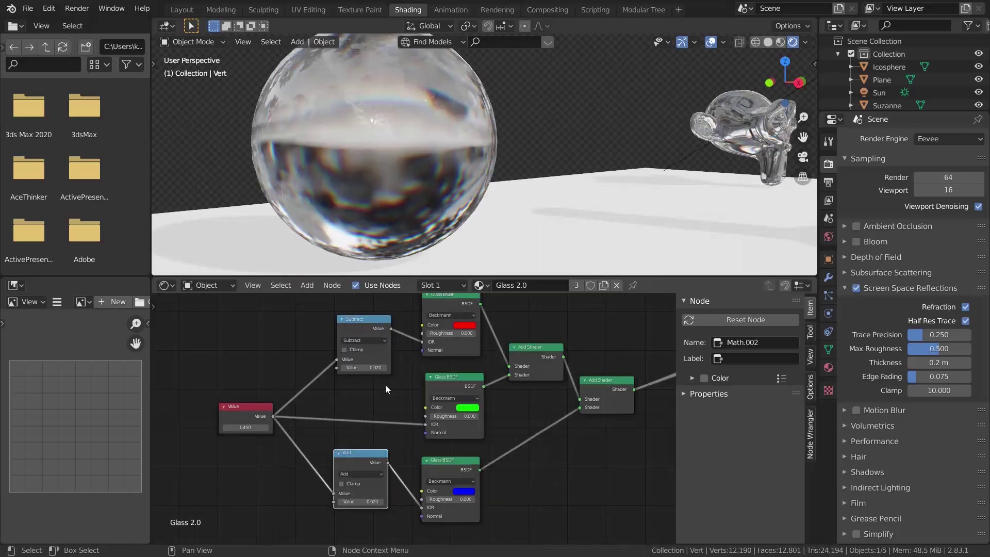
Add a second Value node of 0.02 driving the Subtract and Add offsets.
middle_click_drag(469, 263, 537, 155)
scroll(361, 412, "up", 1)
left_click_drag(311, 439, 422, 364)
left_click(301, 405)
key("shift+d")
left_click(306, 434)
left_click_drag(338, 430, 420, 522)
type("0.02")
key("Return")
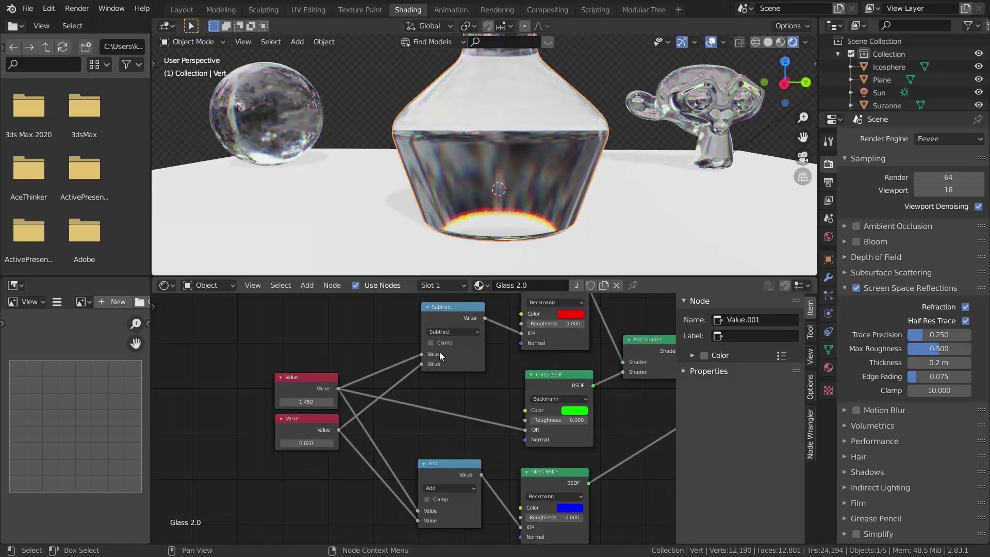
Collapse and reposition the Subtract and Add nodes.
left_click(428, 308)
left_click_drag(434, 310, 470, 343)
middle_click_drag(423, 464, 410, 442)
left_click(411, 443)
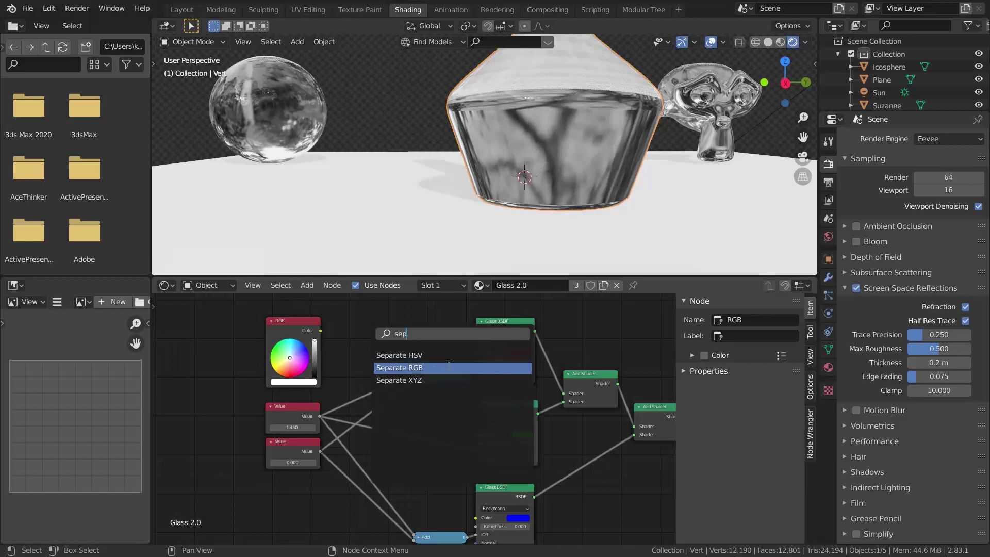
Add a Separate RGB node beside the RGB node and preview its R channel while varying red.
left_click(448, 368)
left_click(364, 332)
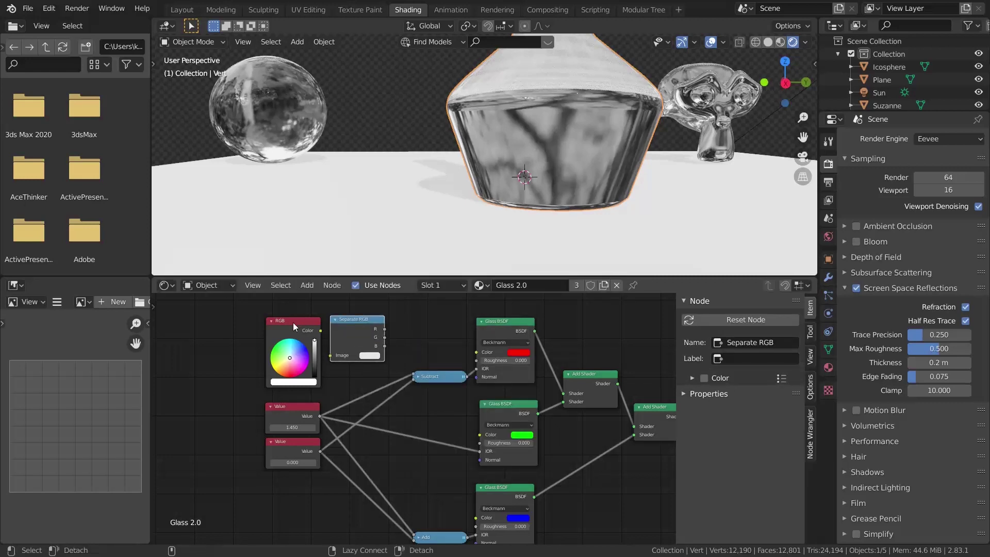
left_click(365, 328, "ctrl+shift")
scroll(472, 172, "down", 3)
middle_click_drag(473, 173, 442, 203)
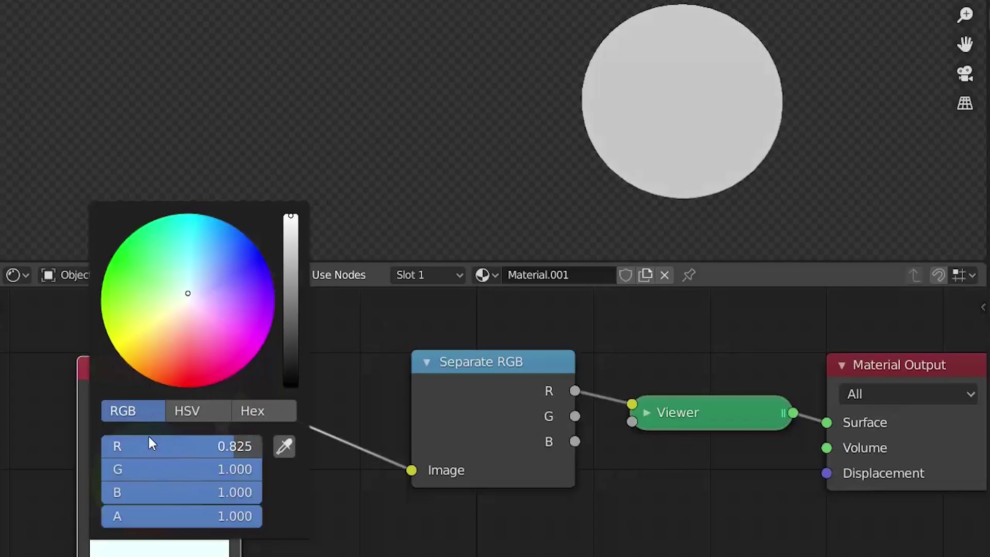
left_click_drag(147, 443, 254, 511)
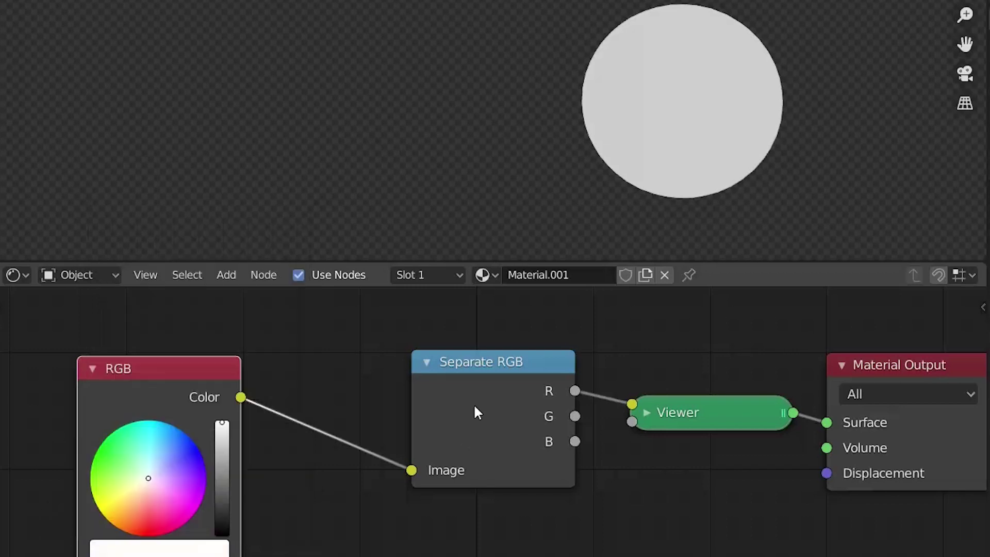
Preview the G and B channels, showing they stay unaffected when red and green change.
left_click(474, 404, "ctrl+shift")
left_click(199, 547)
left_click_drag(195, 446, 283, 504)
left_click(463, 485, "ctrl+shift")
left_click(181, 547)
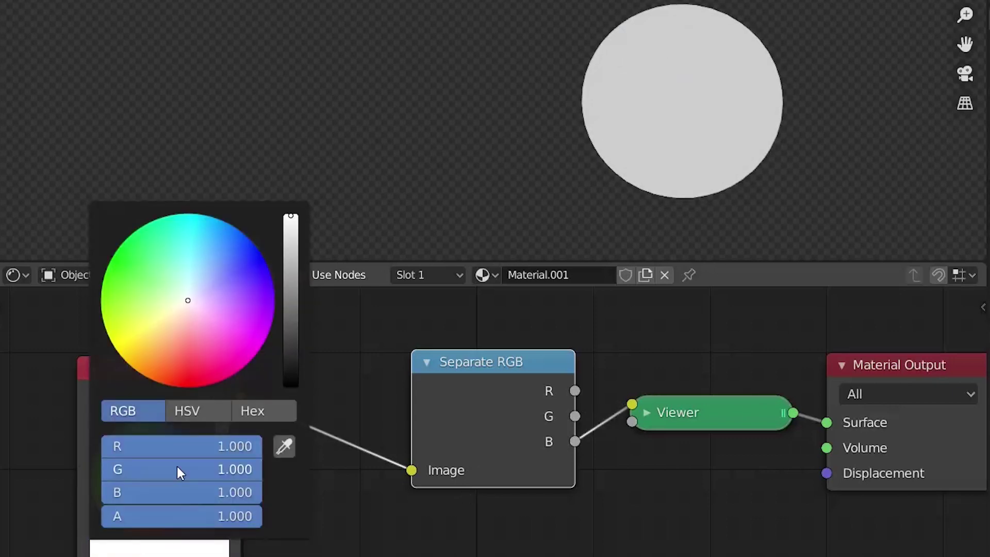
left_click_drag(179, 447, 263, 500)
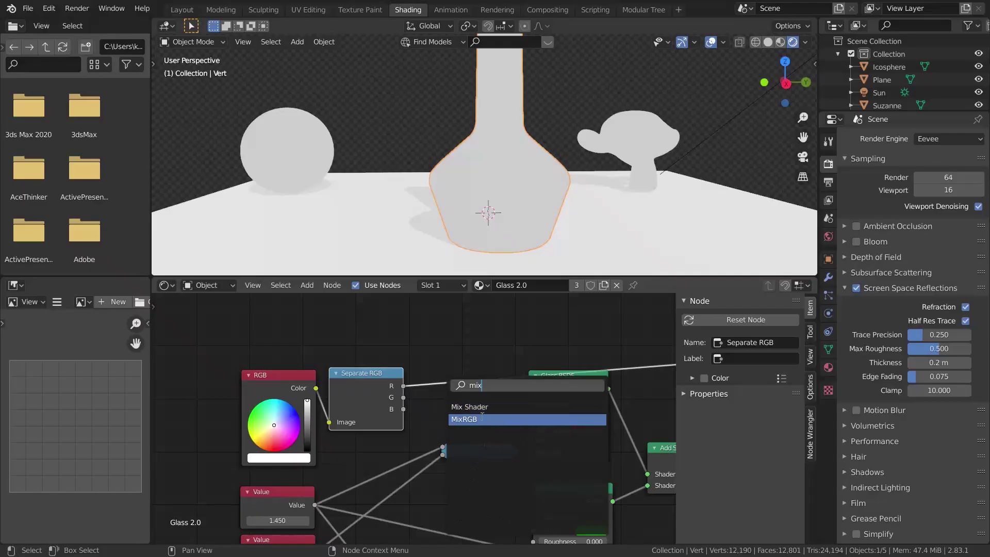
Insert a MixRGB node on the R channel link, set to Multiply with factor 1.000.
left_click(483, 419)
left_click(482, 418)
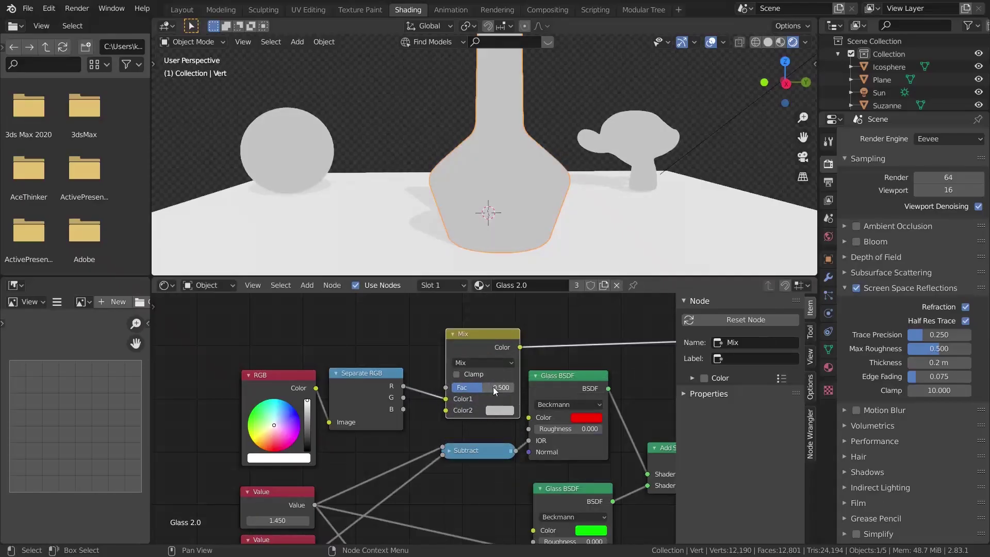
left_click(484, 363)
left_click(488, 330)
mouse_move(480, 388)
left_mouse_down()
mouse_move(550, 428)
mouse_move(500, 410)
left_mouse_up()
Try a green colour on the RGB node, then undo it back to red.
left_click_drag(277, 425, 256, 400)
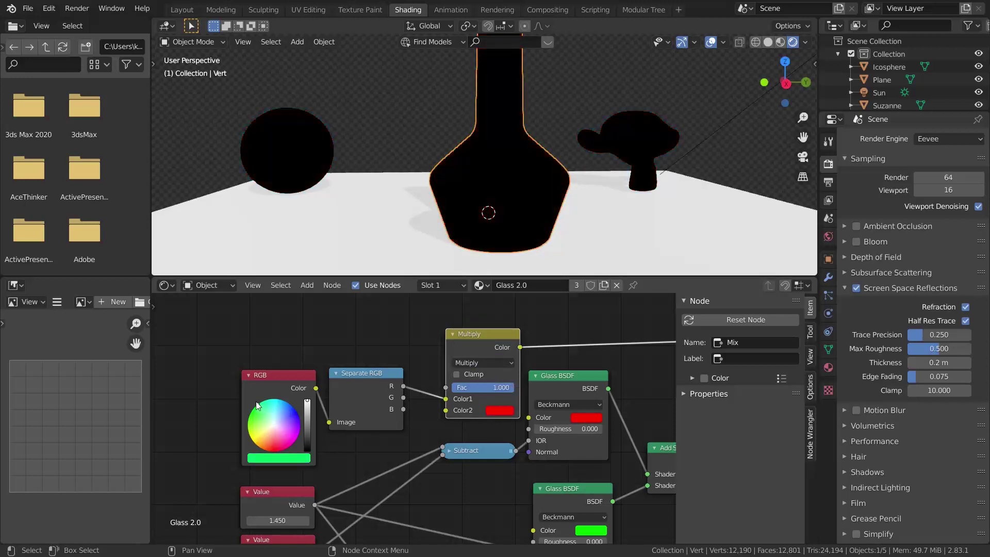
key("ctrl+z")
left_click(289, 458)
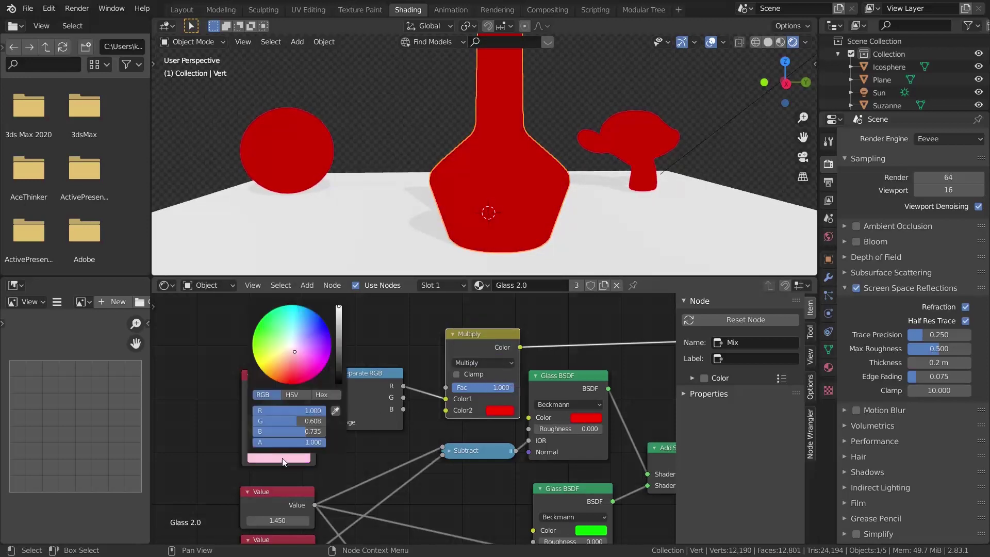
scroll(473, 365, "down", 2)
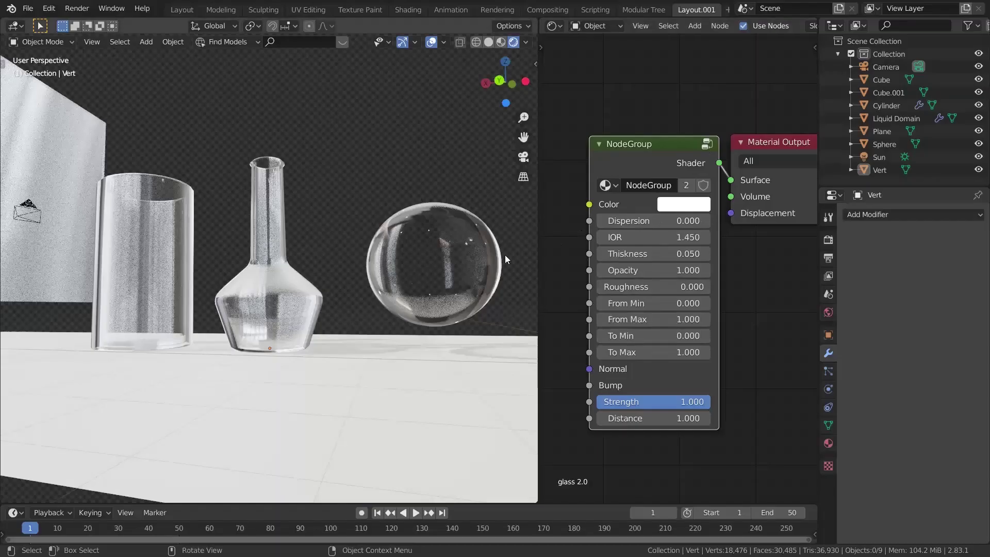
Check inside the node group, try another colour, then enter 0.1 for Opacity in render settings.
key("Tab")
key("Tab")
left_click(686, 267)
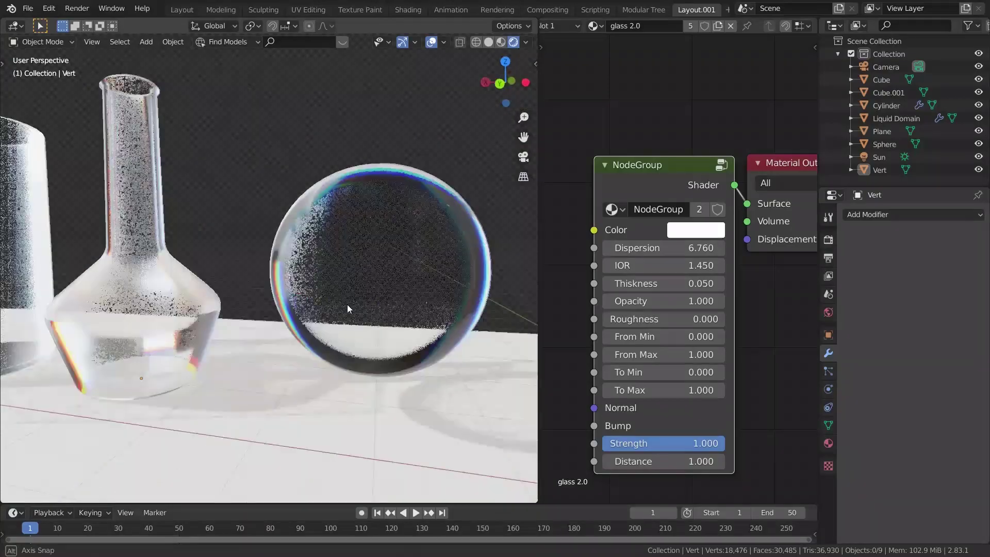
left_click(829, 240)
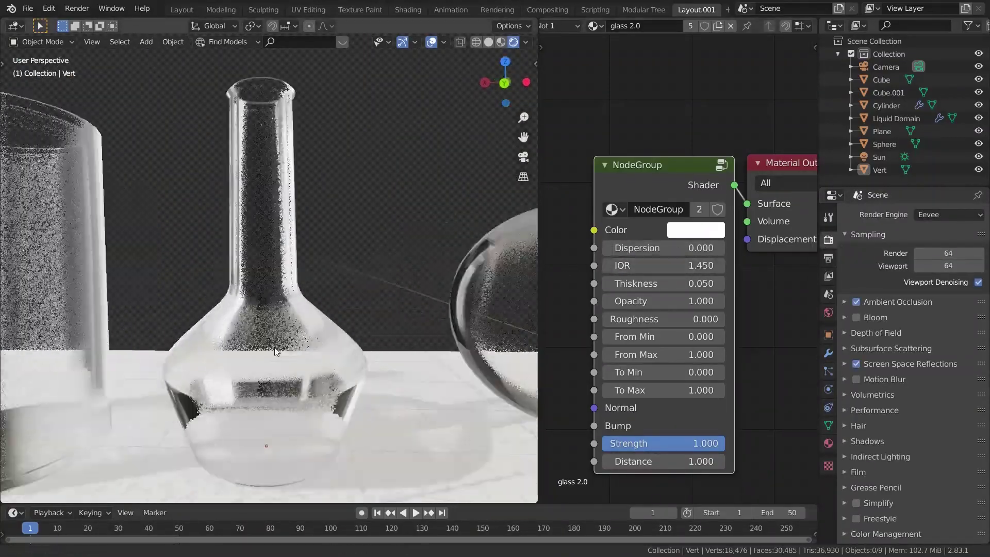
double_click(625, 300)
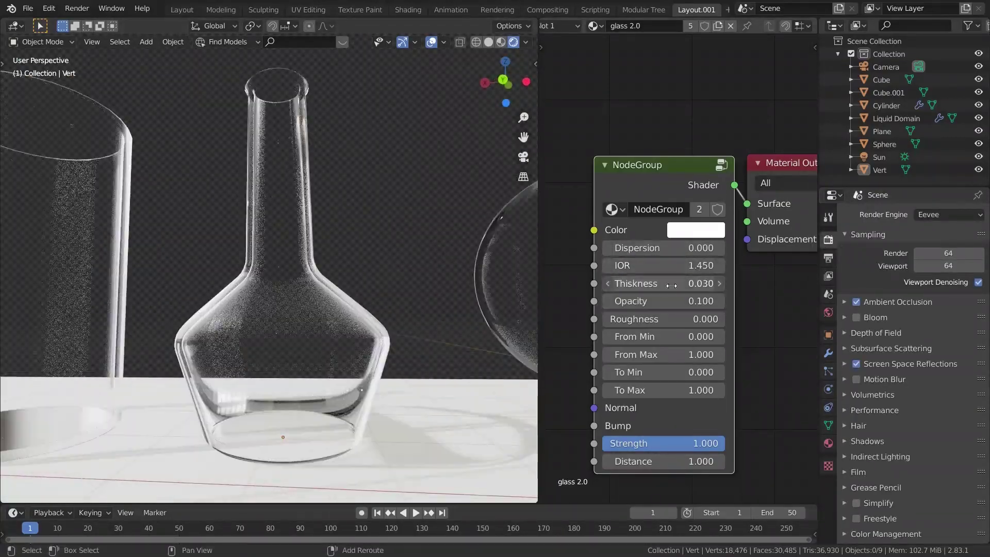
type("0.1")
key("Return")
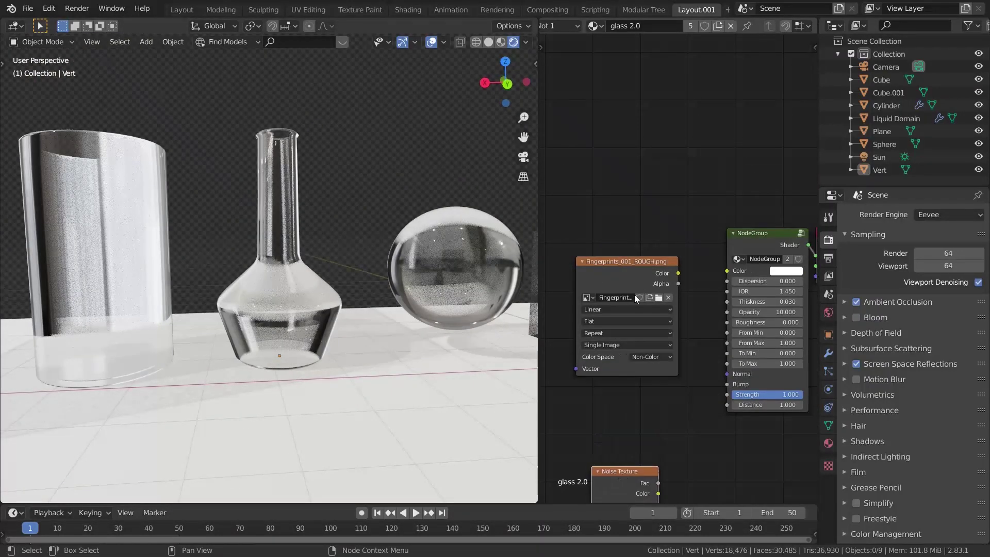
Route the roughness image's Color through a ColorRamp on the roughness link and frame the node group.
left_click_drag(621, 333, 588, 361)
key("shift+a")
left_click(692, 284)
left_click(681, 309)
scroll(745, 384, "up", 2)
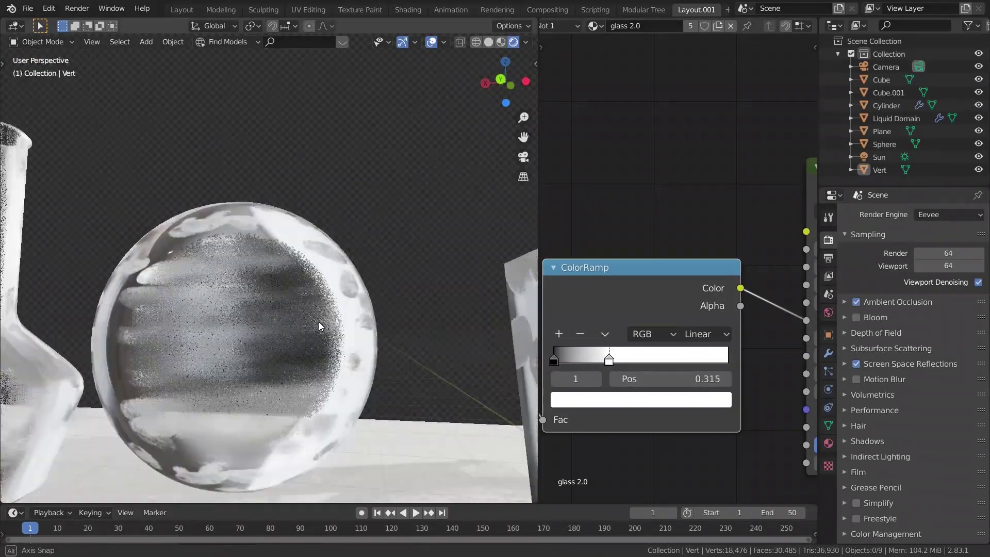
scroll(671, 310, "down", 2)
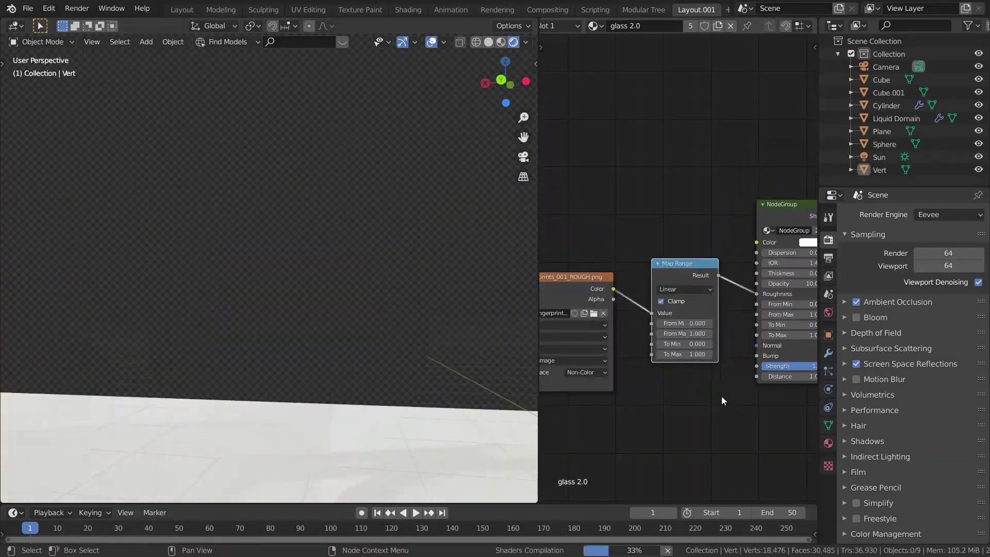
key("KP_Decimal")
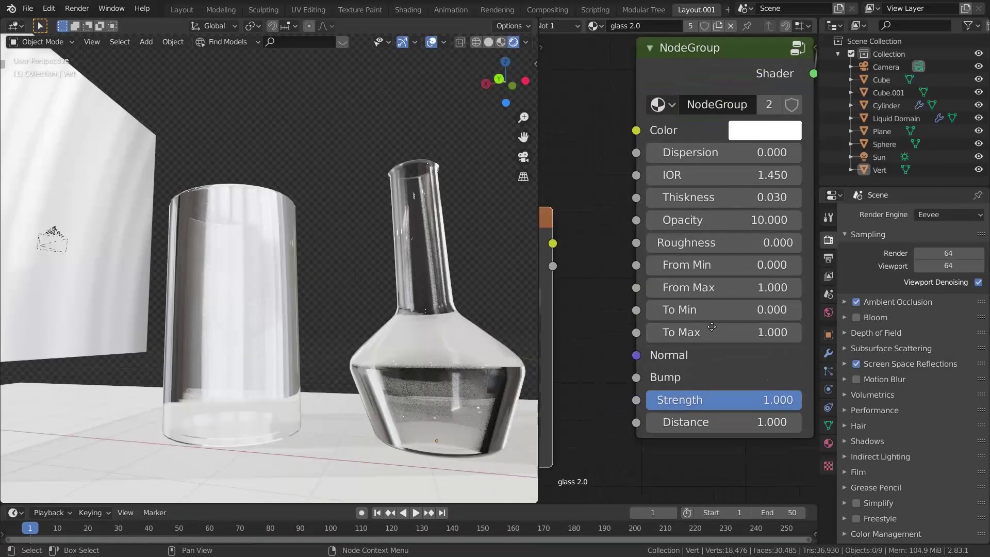
middle_click_drag(617, 343, 706, 307)
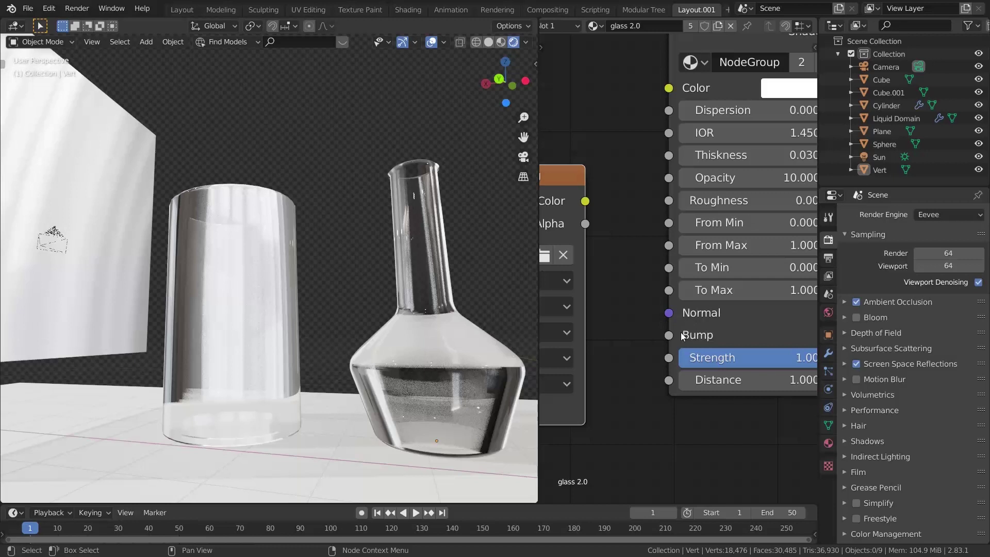
scroll(686, 336, "down", 3)
Add a Bump node and connect the noise texture to its input.
key("shift+a")
left_click(655, 260)
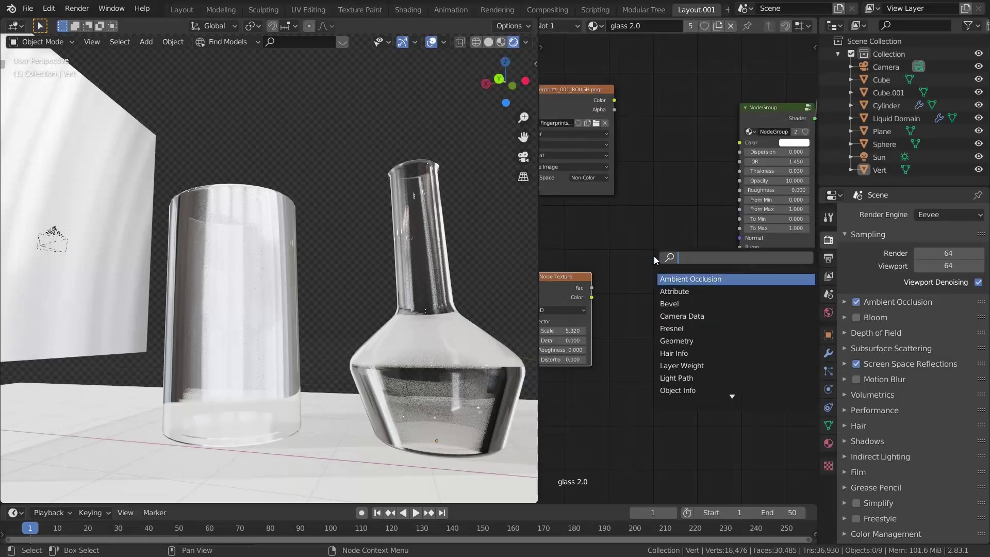
type("bump")
key("Return")
scroll(663, 257, "up", 2)
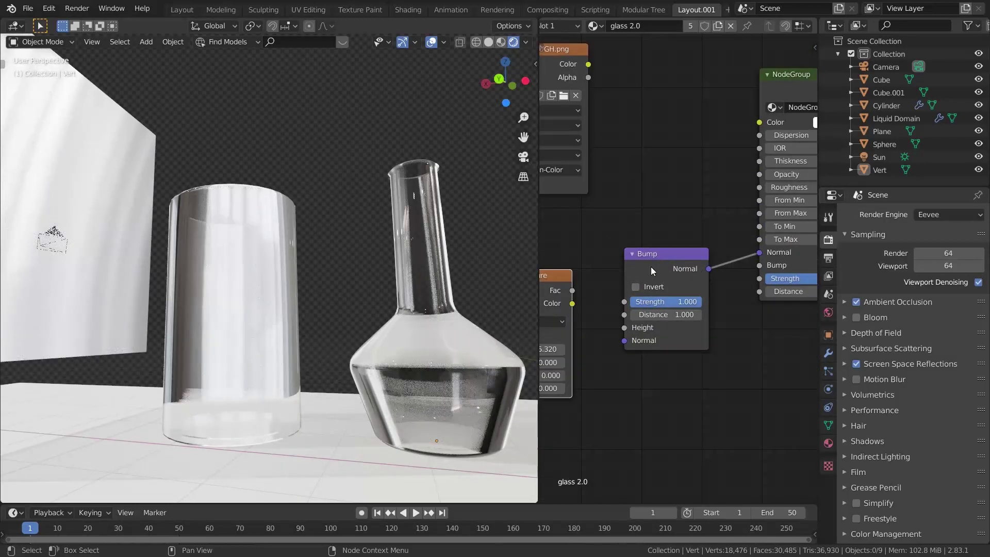
left_click(651, 268)
key("Tab")
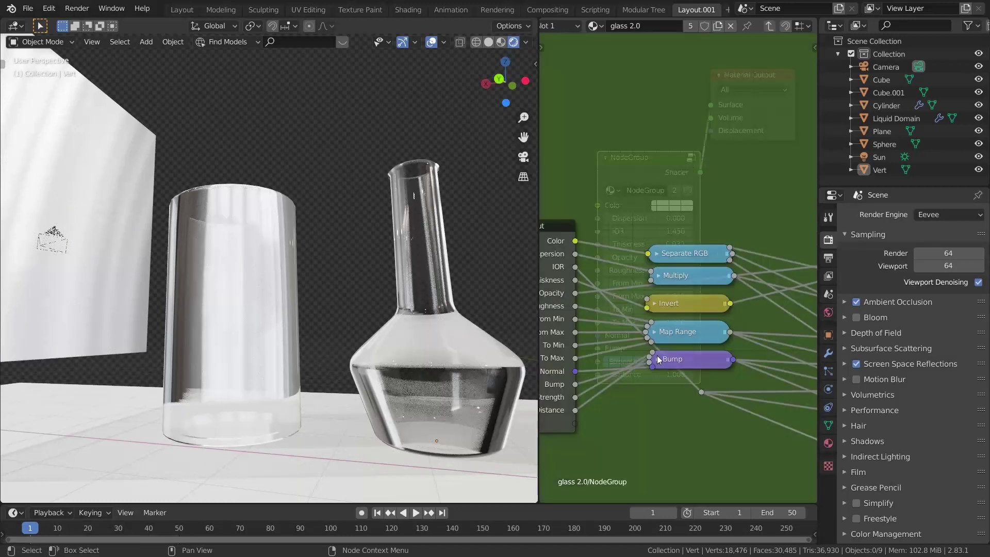
left_click(658, 360)
key("Tab")
left_click_drag(561, 321, 621, 323)
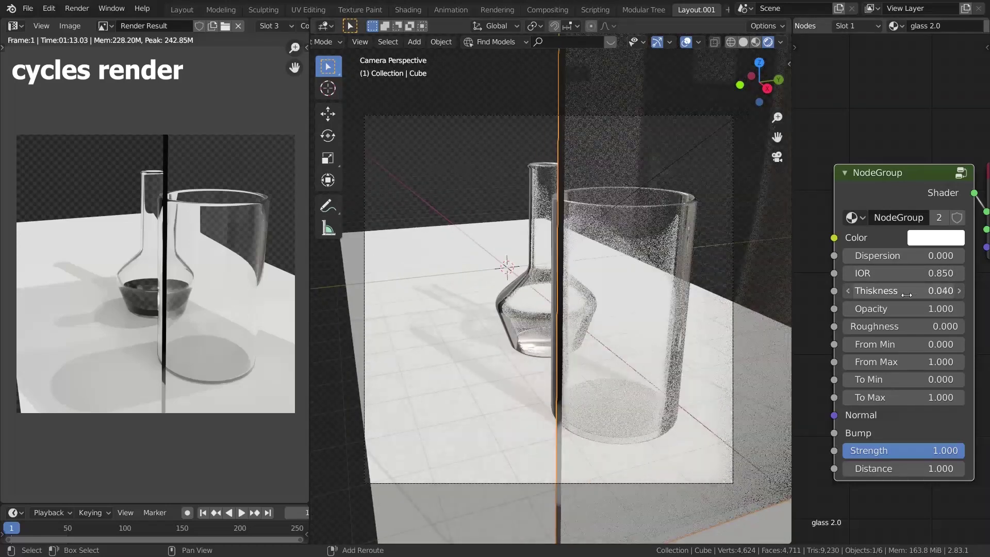
Set the IOR to 0.850, view through the scene camera and deselect everything.
middle_click_drag(639, 344, 555, 325)
key("KP_0")
left_click(479, 197)
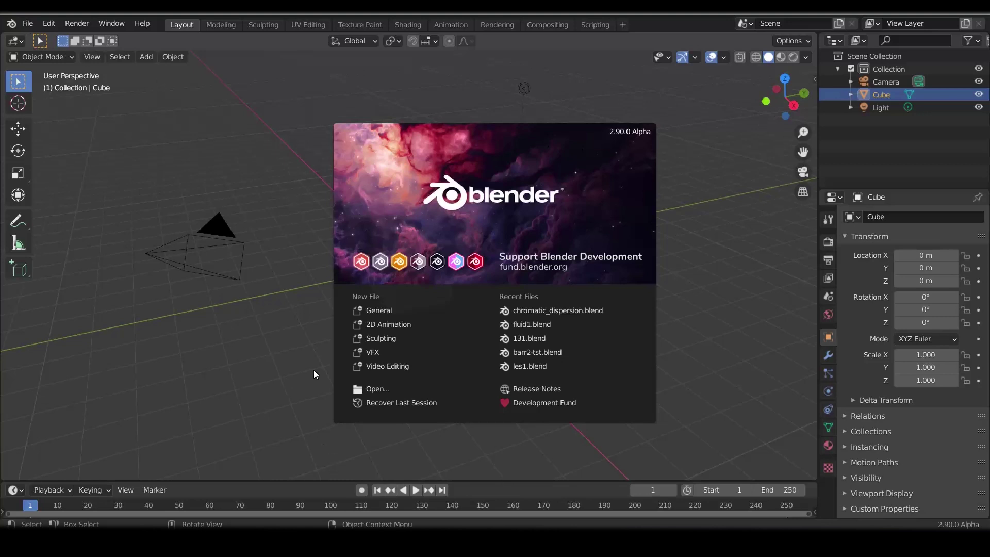
Append the Glass 2.0 node group from Glass 2.0 1.blend in the Shading workspace.
left_click(492, 83)
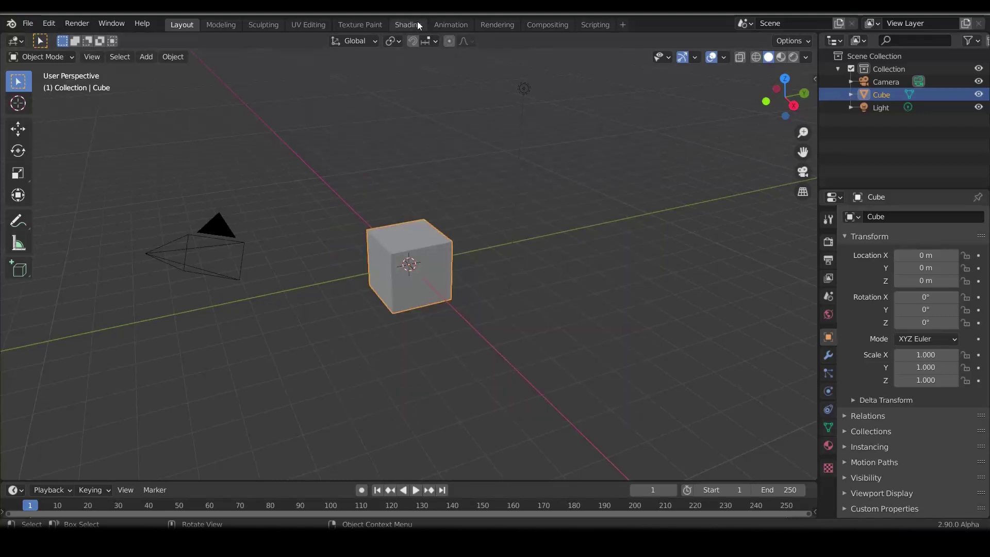
left_click(417, 25)
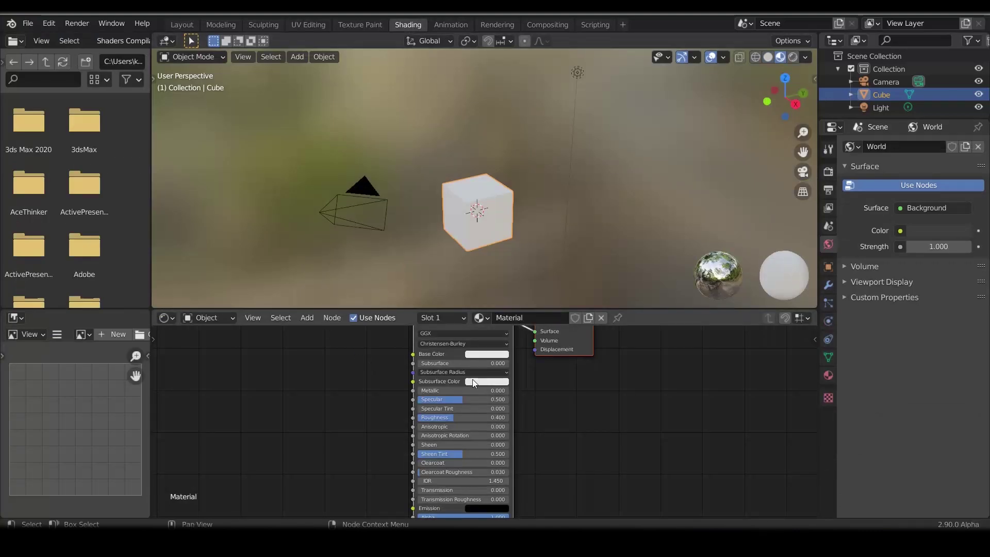
key("shift+a")
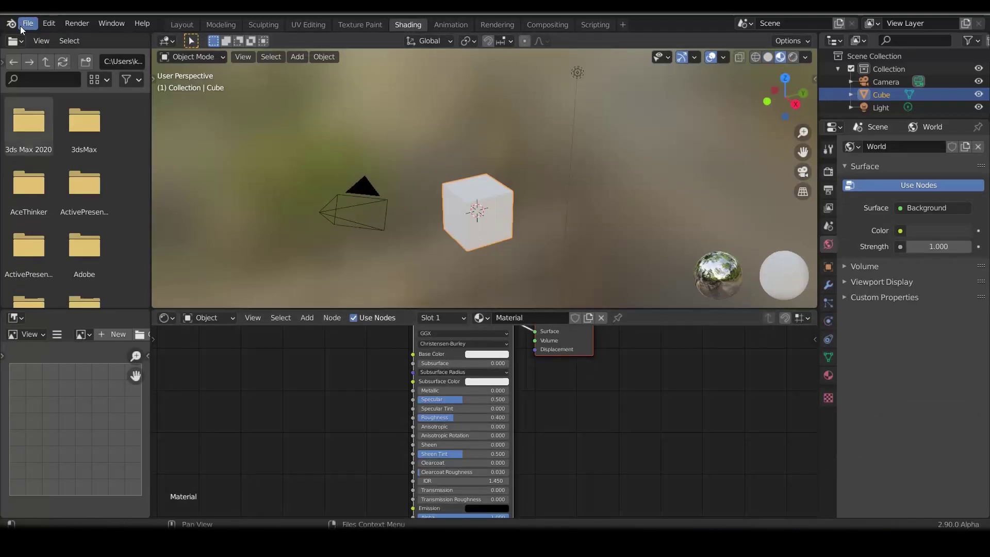
left_click(20, 26)
left_click(58, 164)
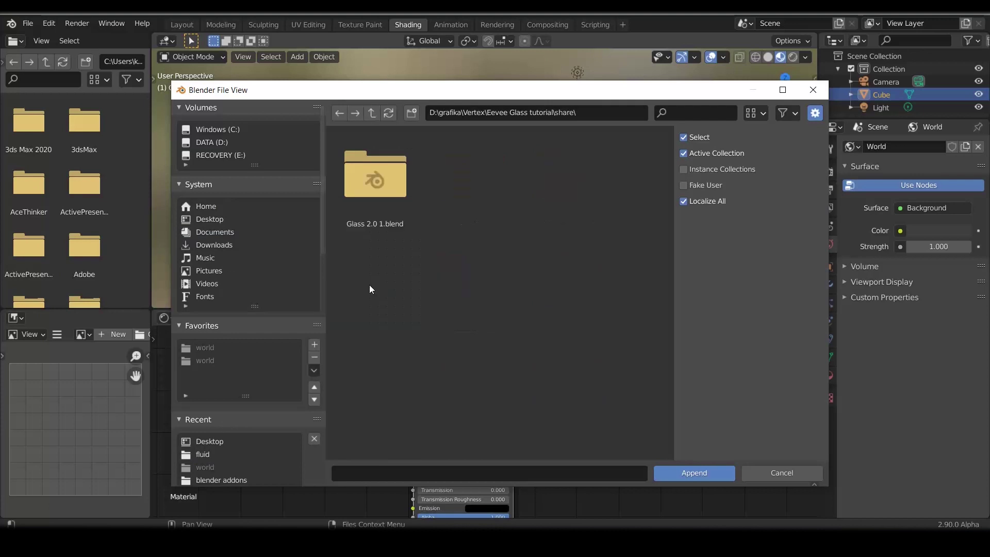
double_click(375, 174)
double_click(570, 379)
left_click(383, 171)
double_click(383, 166)
Add the Glass 2.0 group node, give it a fake user, delete it, and unlink the cube's material.
key("shift+a")
left_click(355, 484)
left_click(302, 338)
left_click(354, 364)
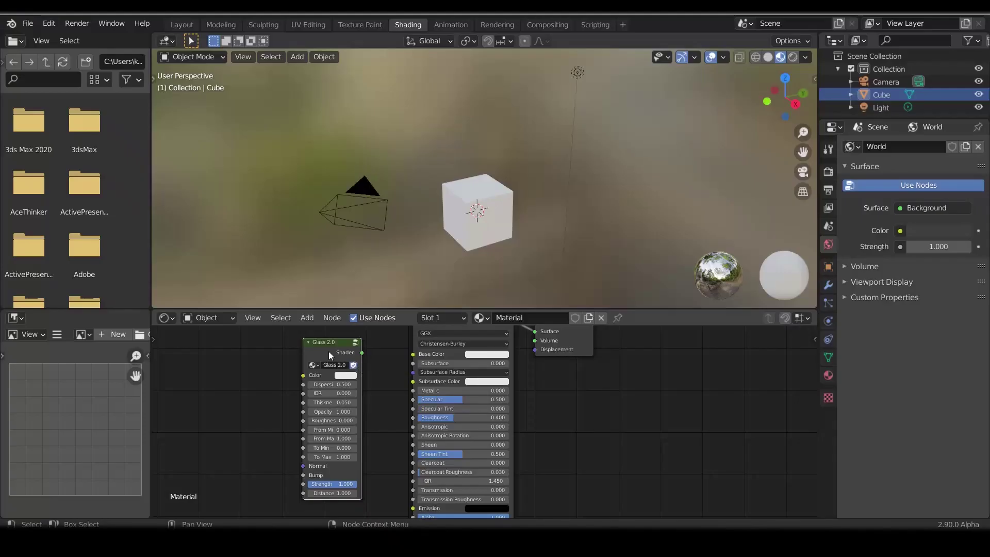
left_click_drag(329, 351, 334, 363)
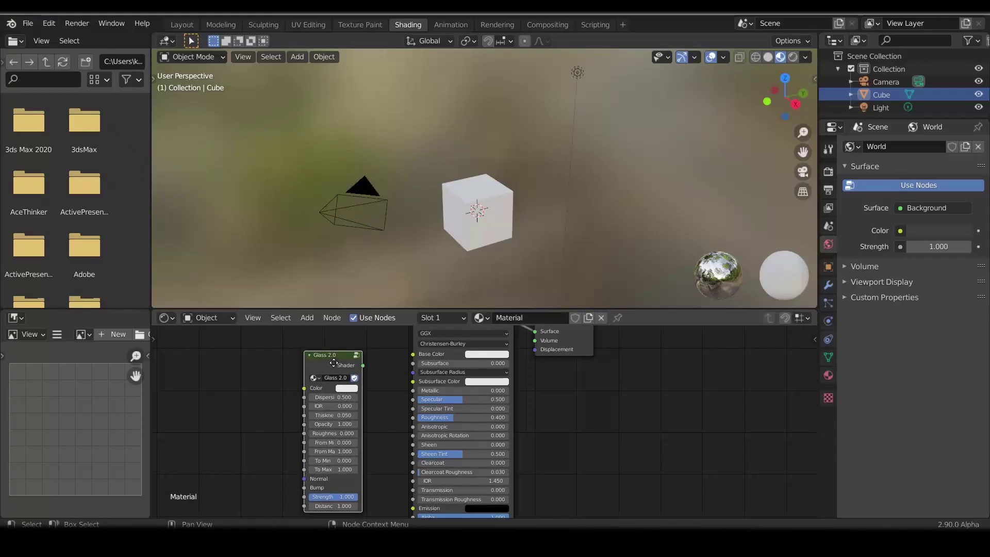
key("Delete")
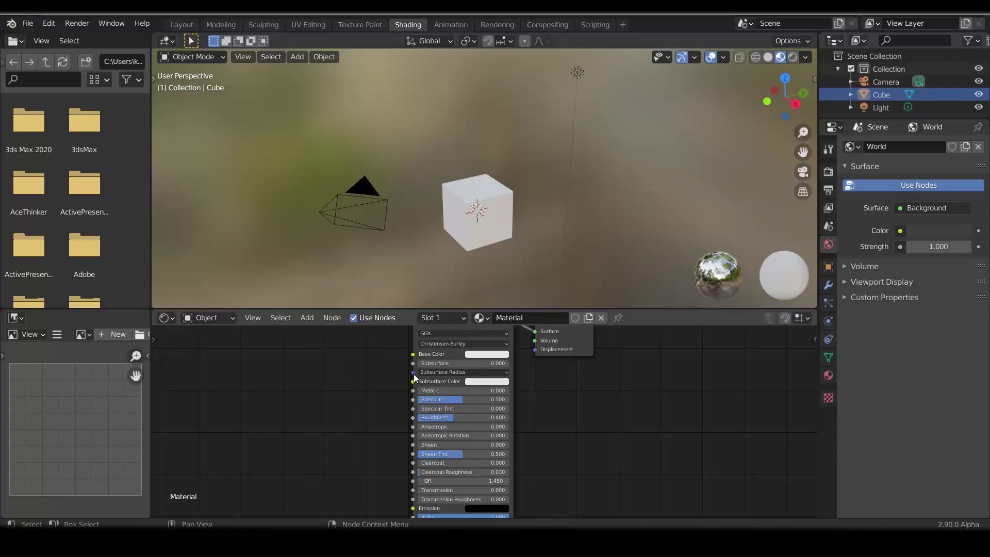
left_click(601, 319)
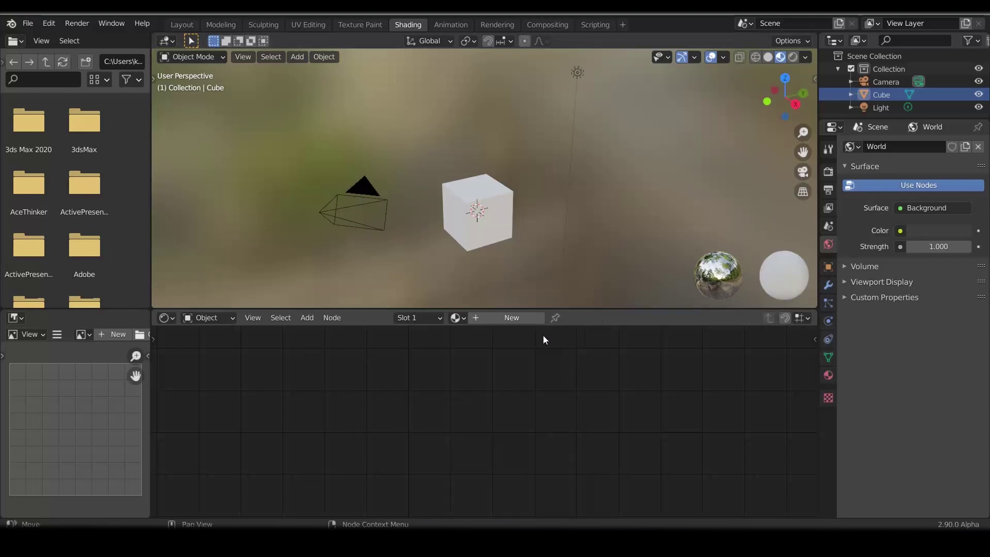
Back in Layout, save the current scene as the startup file.
left_click(180, 23)
left_click(27, 23)
mouse_move(83, 260)
left_click(178, 260)
left_click(181, 260)
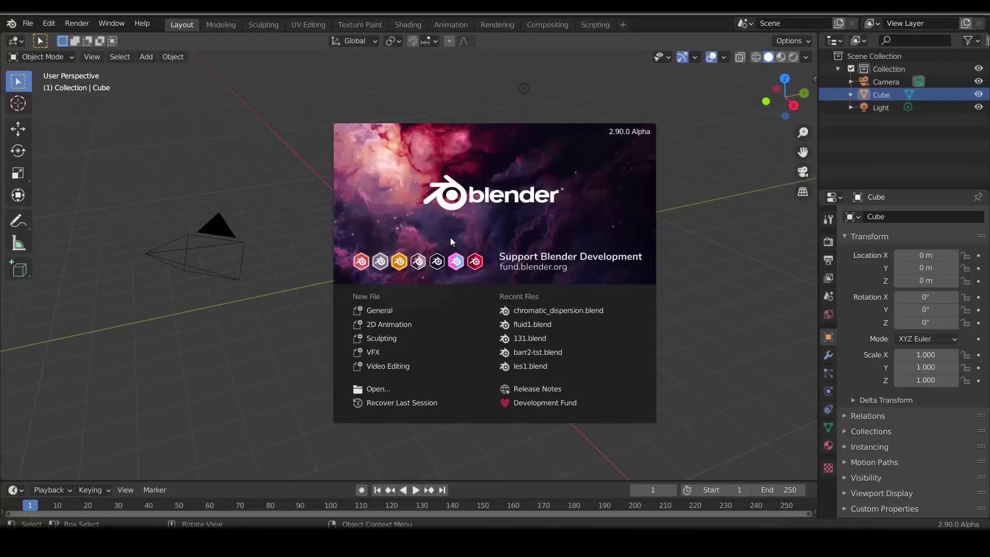
Add the Glass 2.0 group node to the default cube's material in the Shading workspace.
left_click(422, 107)
left_click(408, 25)
key("shift+a")
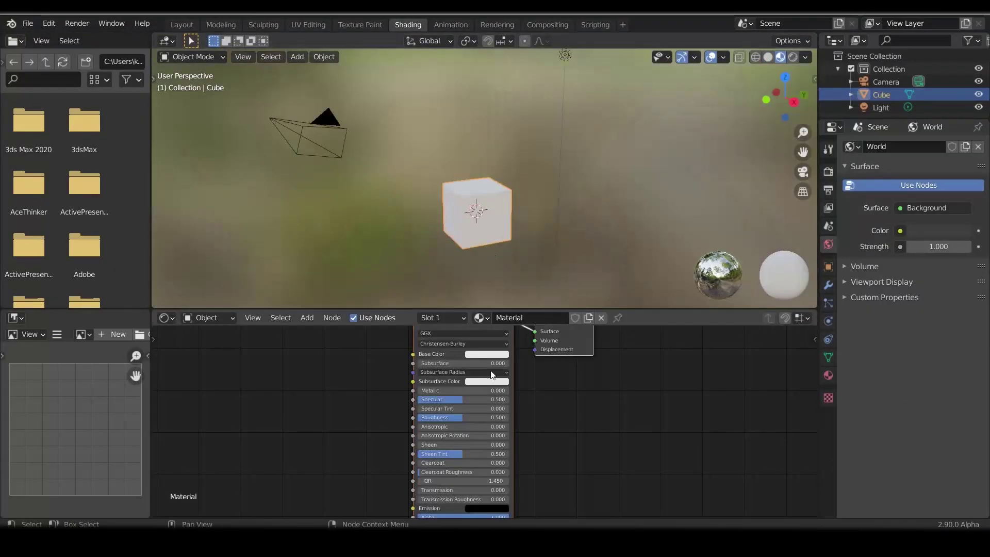
mouse_move(480, 499)
left_click(554, 500)
left_click(515, 386)
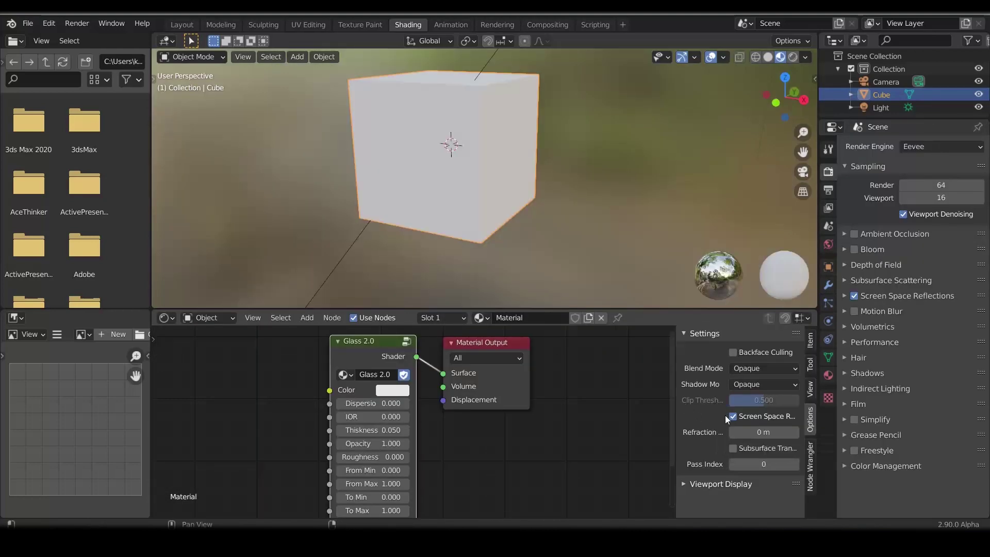
Set Blend Mode and Shadow Mode to Alpha Hashed, then reposition the nodes.
left_click(768, 368)
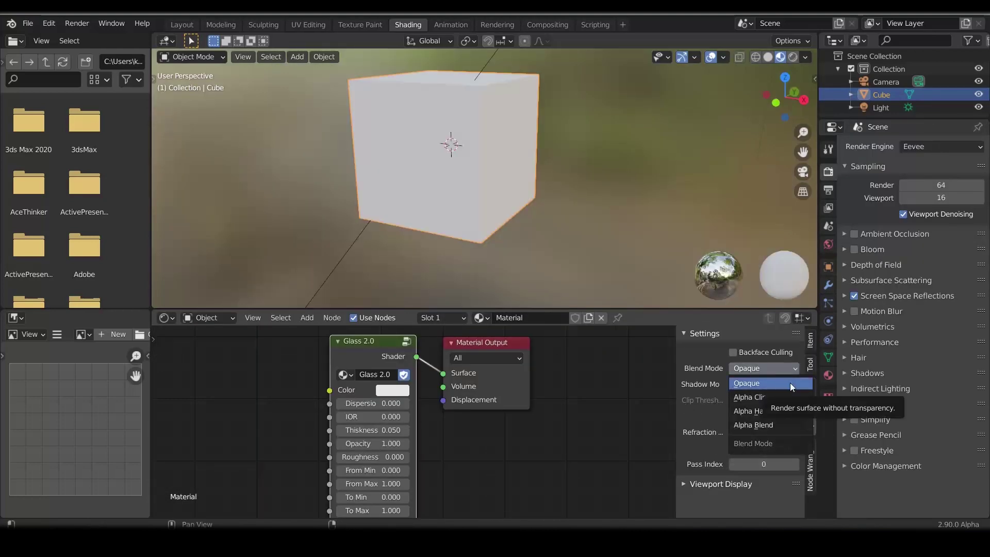
left_click(777, 411)
left_click(765, 384)
left_click(773, 434)
scroll(444, 361, "down", 1)
key("g")
left_click(472, 369)
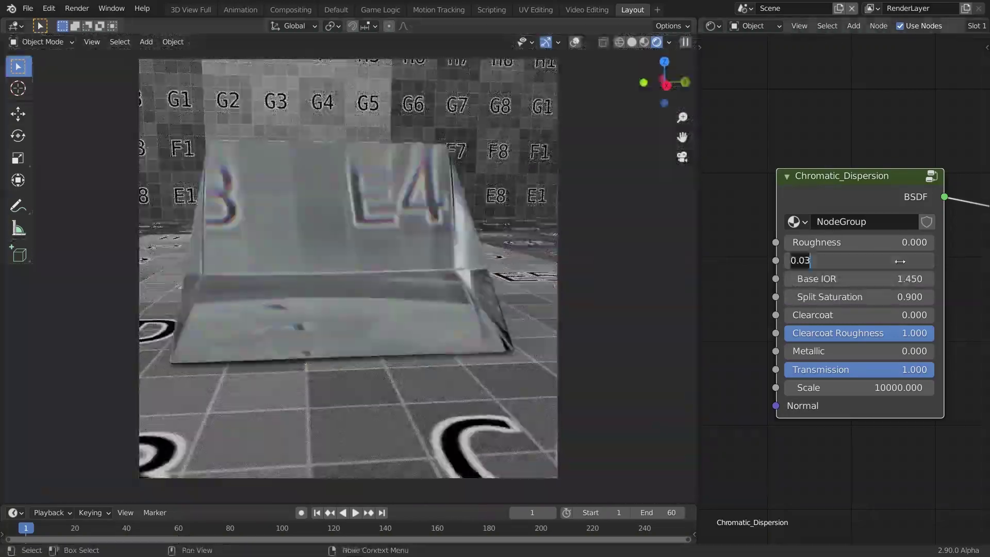
Set the Chromatic_Dispersion group's IOR split value to 0.1.
key("Return")
double_click(900, 260)
type("0.1")
key("Return")
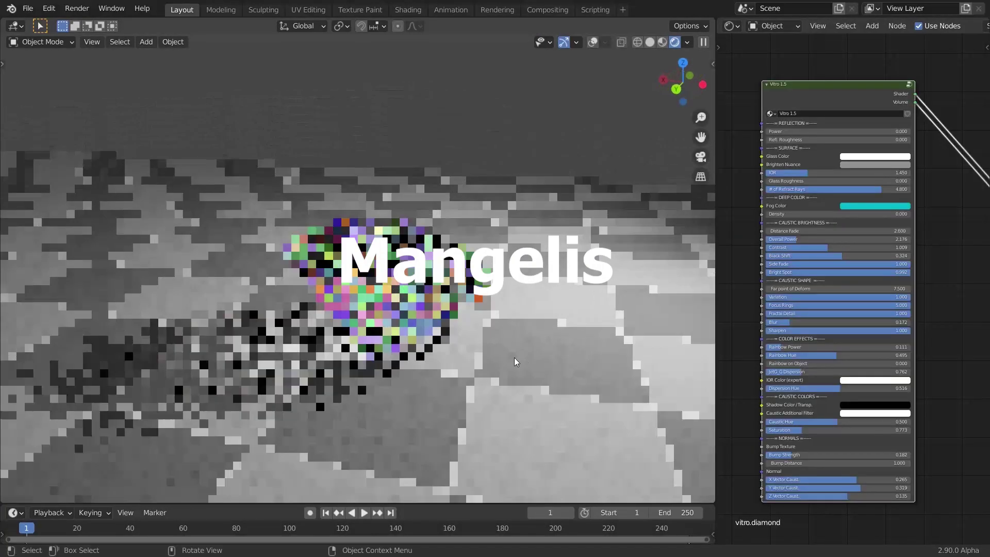
Orbit around the Vitro diamond, ending at a near top-down view.
middle_click_drag(515, 358, 457, 354)
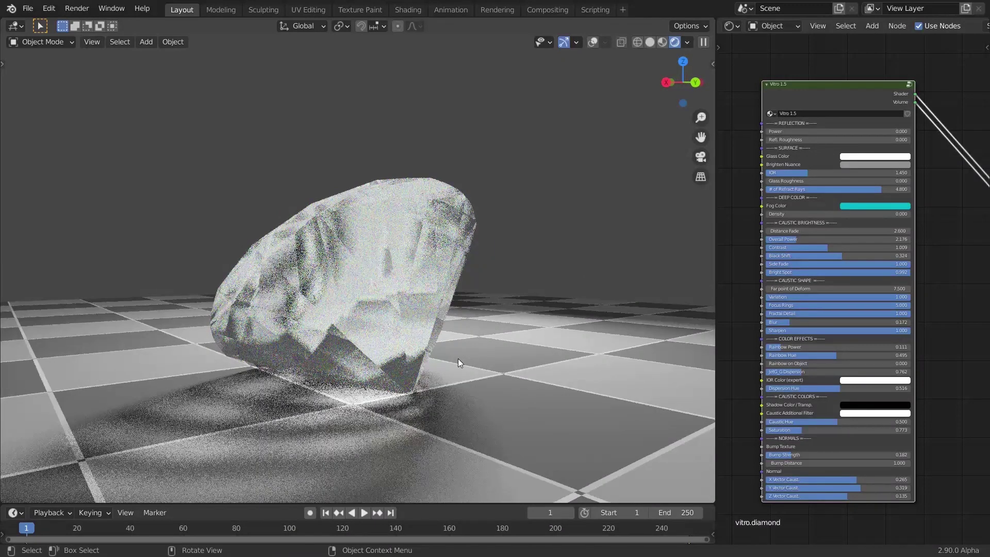
mouse_move(392, 368)
middle_mouse_down()
mouse_move(360, 372)
mouse_move(397, 380)
middle_mouse_up()
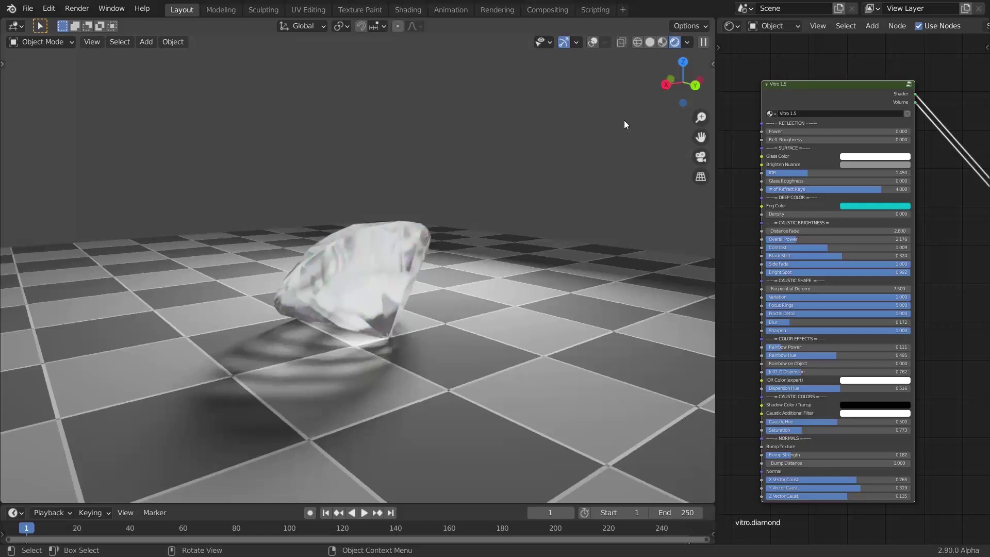
middle_click_drag(448, 360, 487, 245)
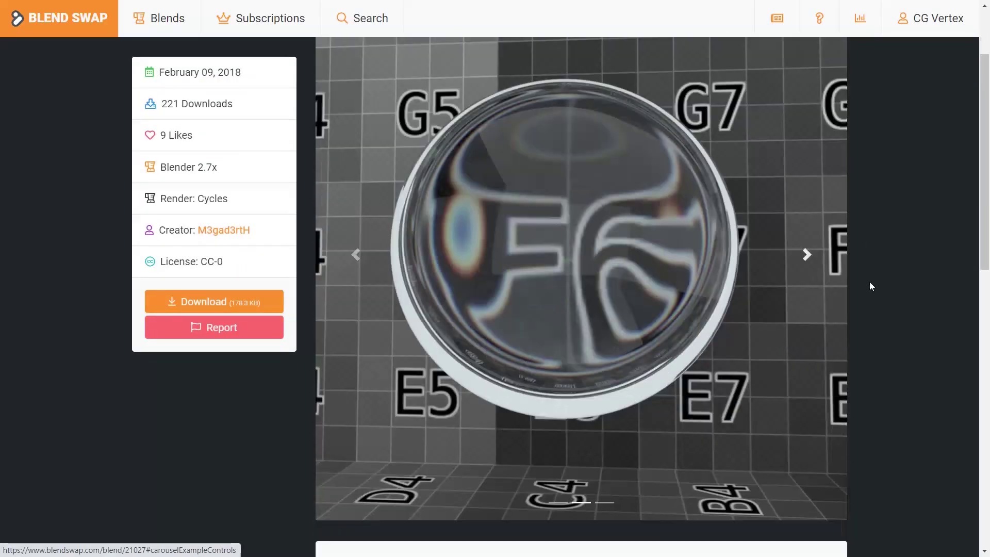
Scroll to the top of the Vitro shader 1.6 page to show its preview render and description.
scroll(872, 285, "up", 5)
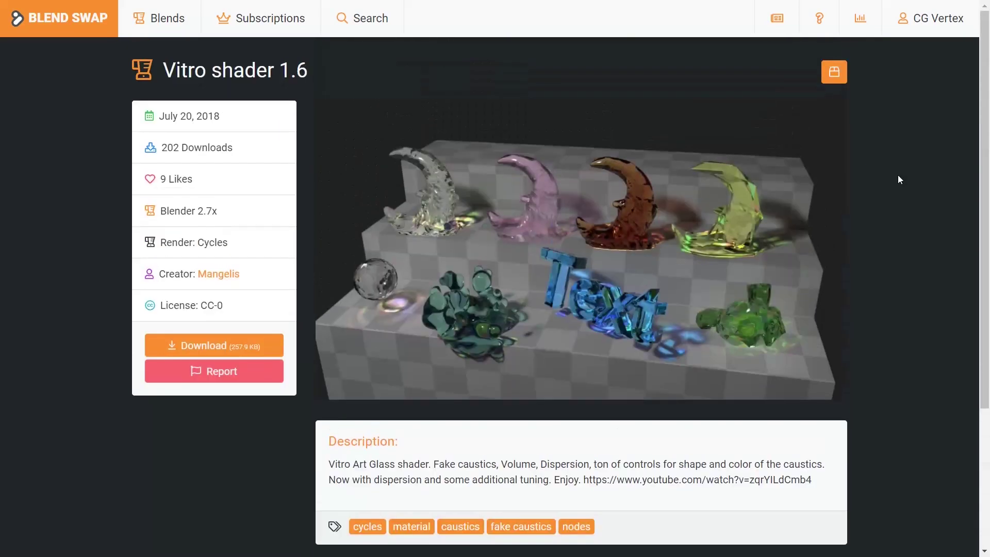